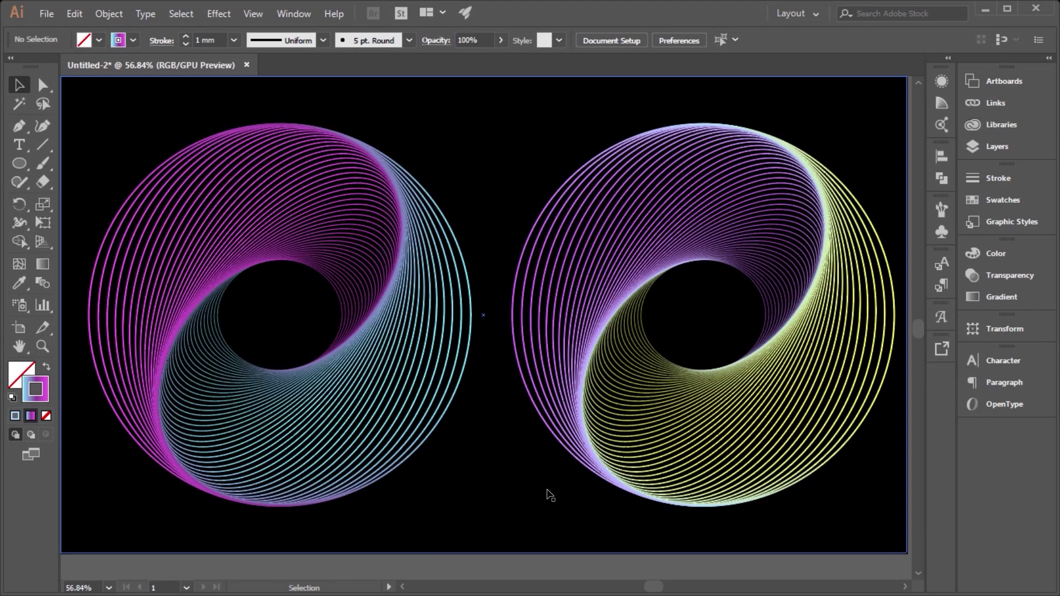
# Step: Delete the purple-yellow spiral on the right of the artboard
pyautogui.click(627, 287)
pyautogui.press('Delete')
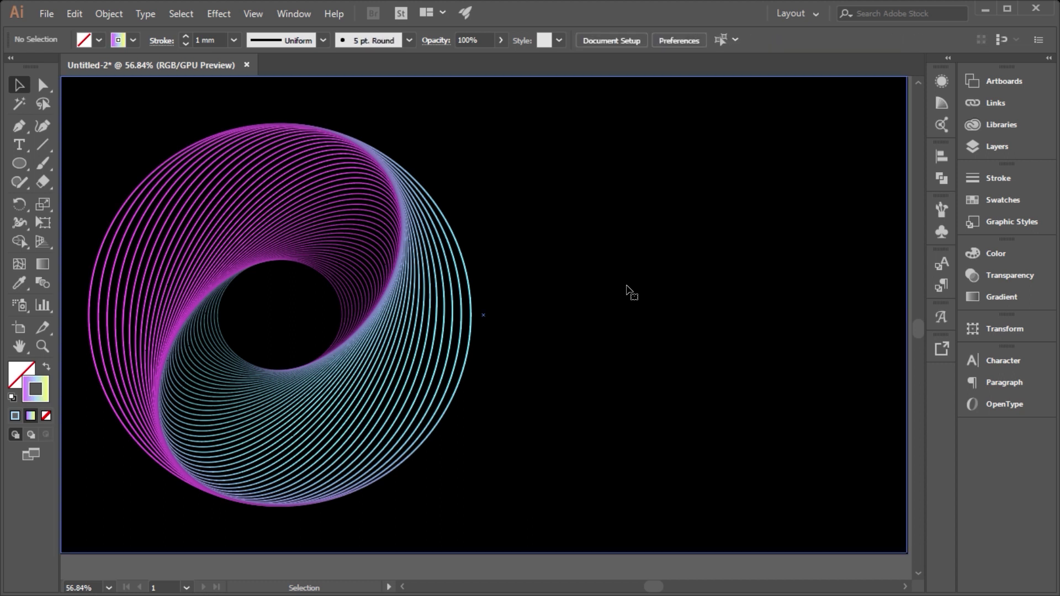
# Step: Delete the remaining left spiral and check the Layers panel
pyautogui.click(385, 401)
pyautogui.press('Delete')
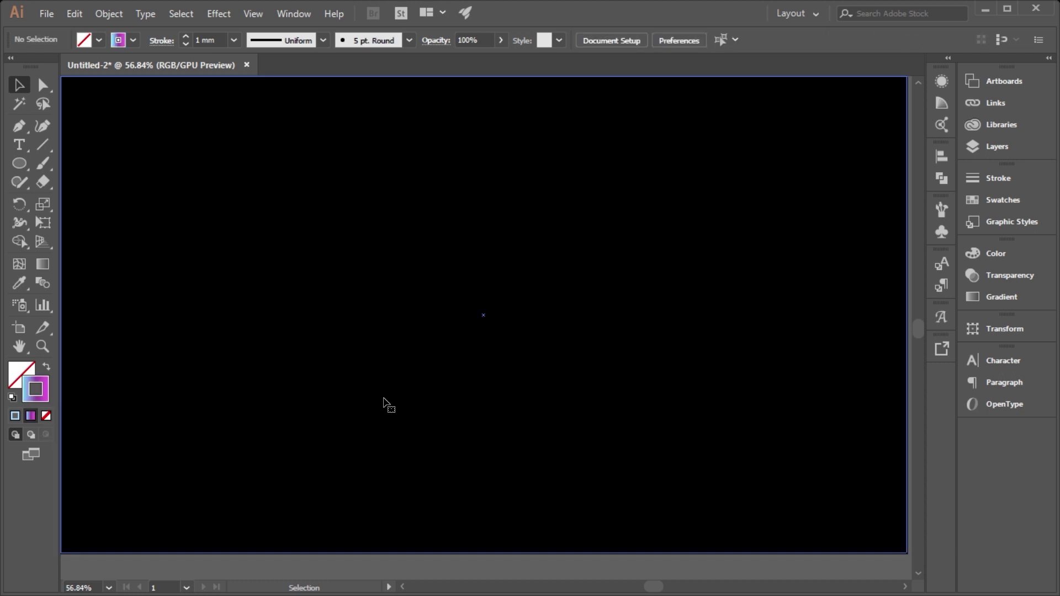
pyautogui.click(973, 147)
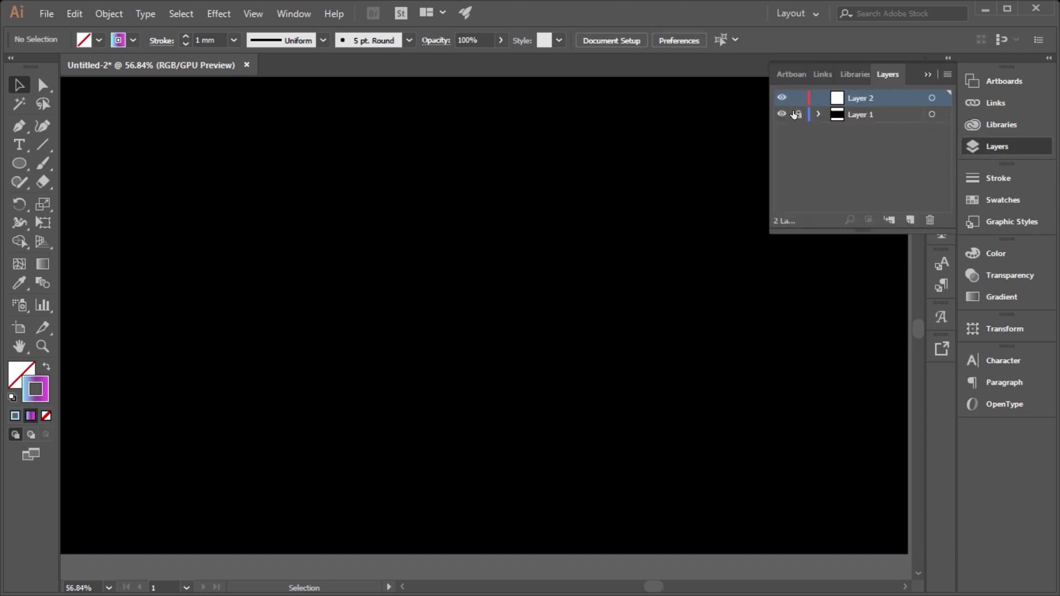
pyautogui.click(927, 75)
# Step: Draw a large circle centred on the artboard with the Ellipse tool
pyautogui.press('l')
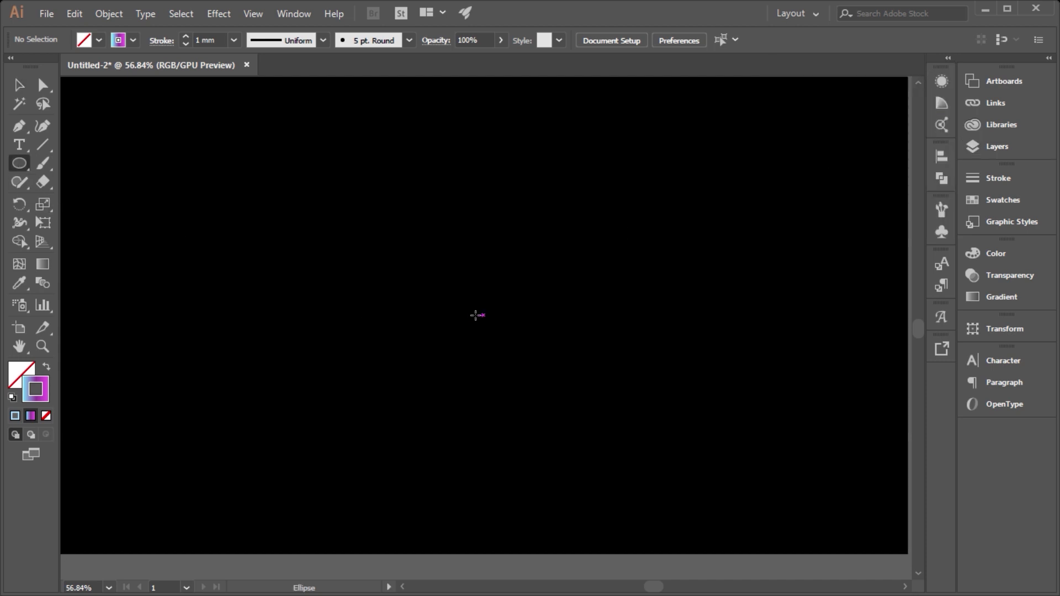
pyautogui.moveTo(476, 315); pyautogui.dragTo(325, 172)
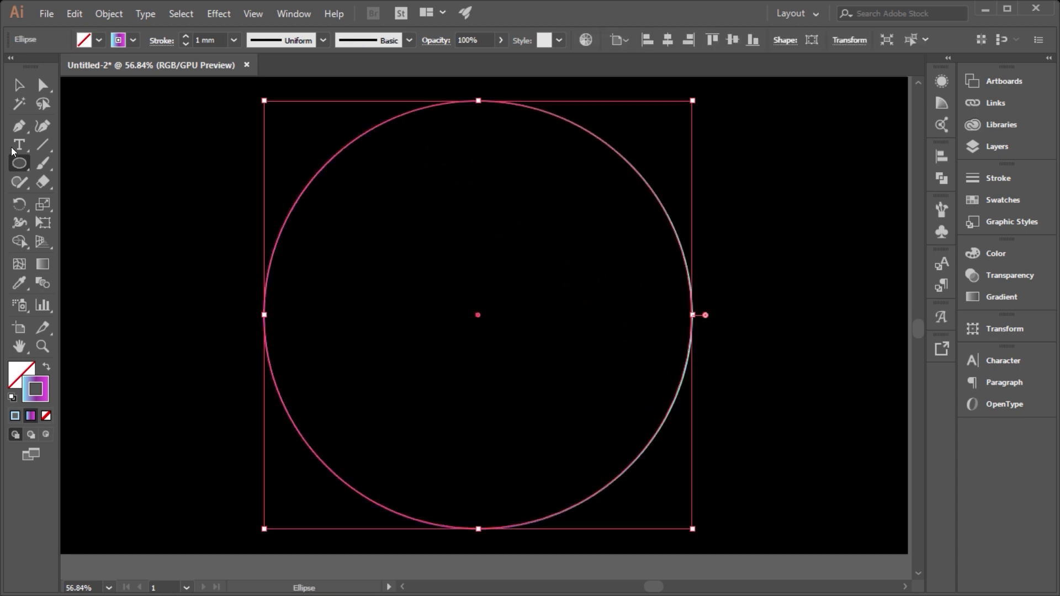
pyautogui.press('v')
# Step: Apply a Transform effect to the circle: 95% horizontal scale, 46 copies, 4° rotation
pyautogui.click(205, 15)
pyautogui.moveTo(266, 140)
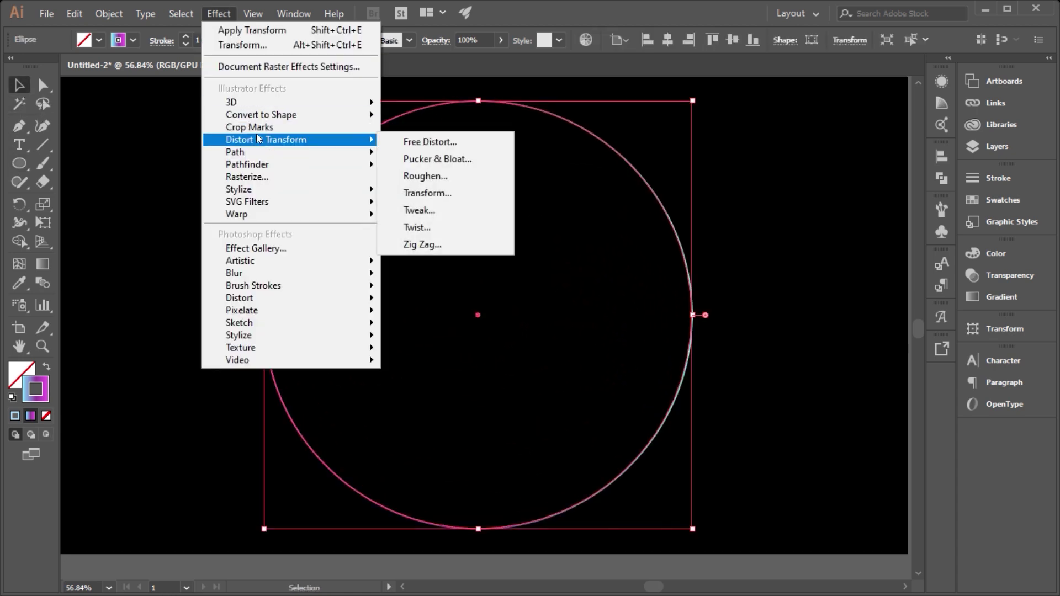
pyautogui.click(419, 192)
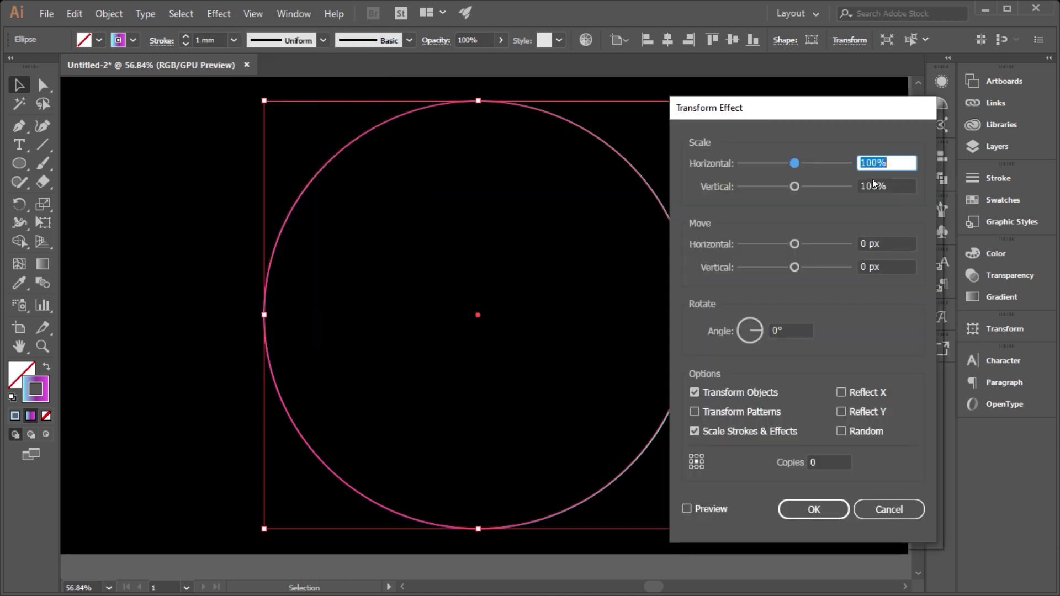
pyautogui.click(688, 509)
pyautogui.doubleClick(887, 162)
pyautogui.write('95')
pyautogui.press('Tab')
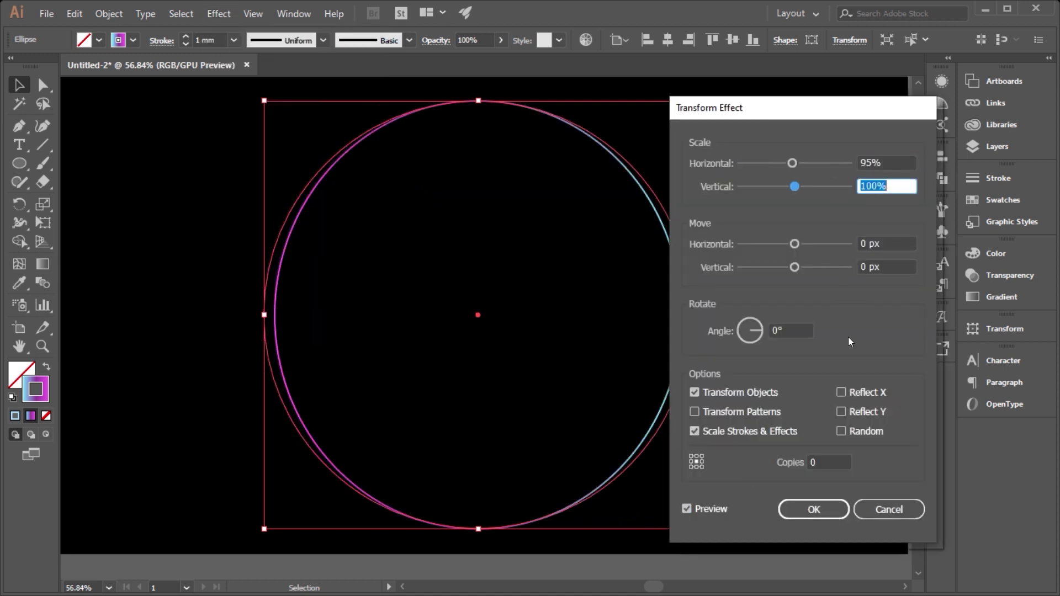
pyautogui.doubleClick(828, 458)
pyautogui.write('46')
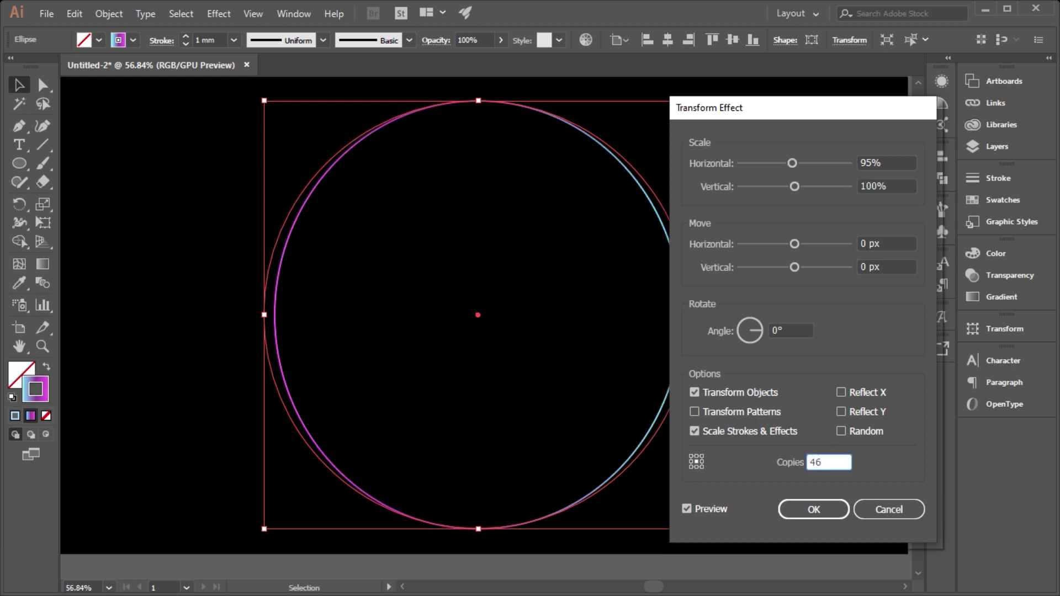
pyautogui.click(781, 466)
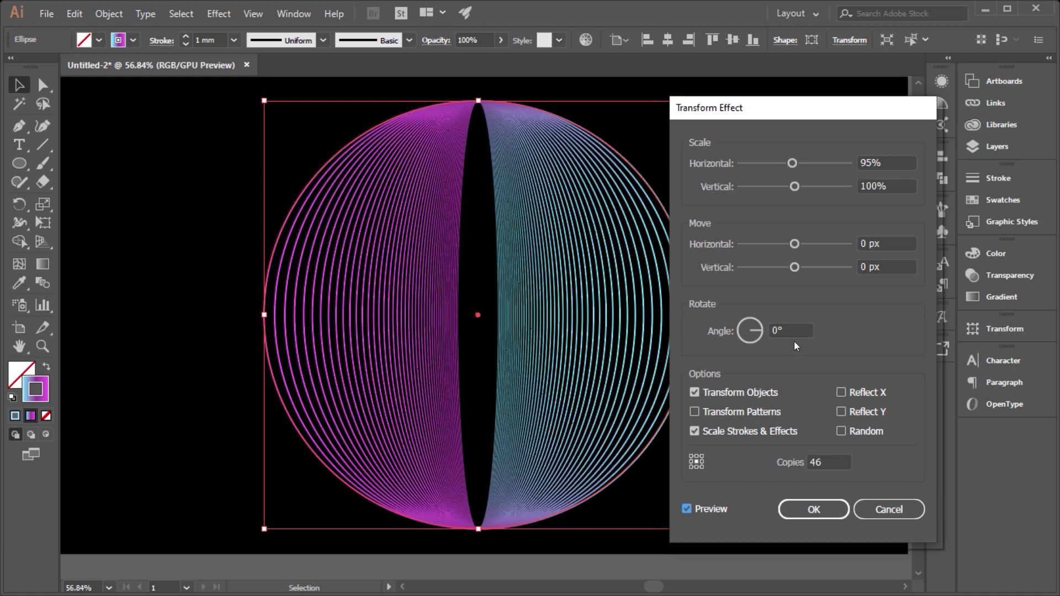
pyautogui.click(748, 329)
pyautogui.write('4')
pyautogui.press('Tab')
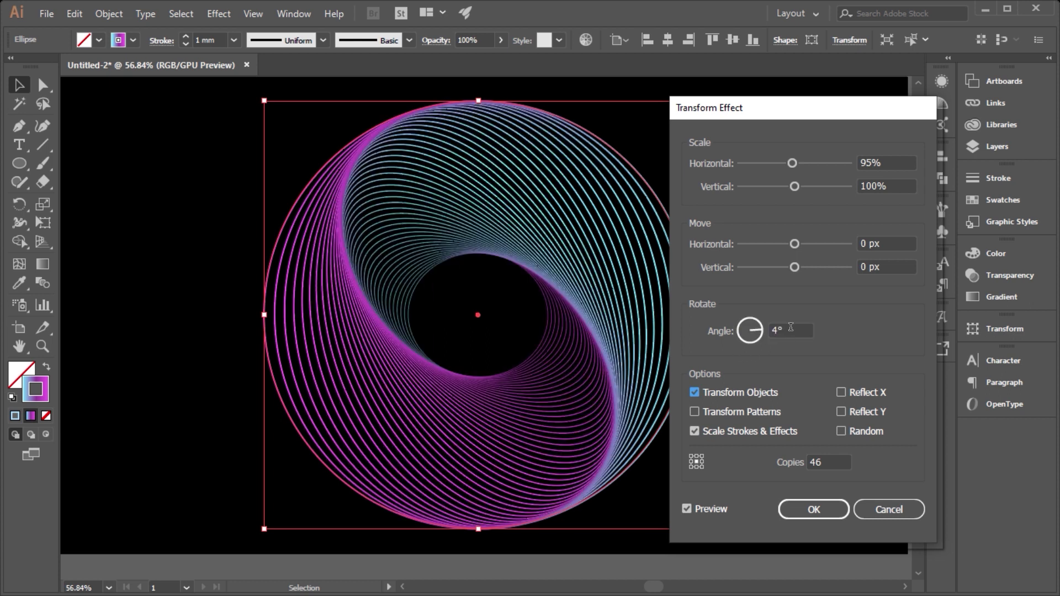
pyautogui.click(826, 509)
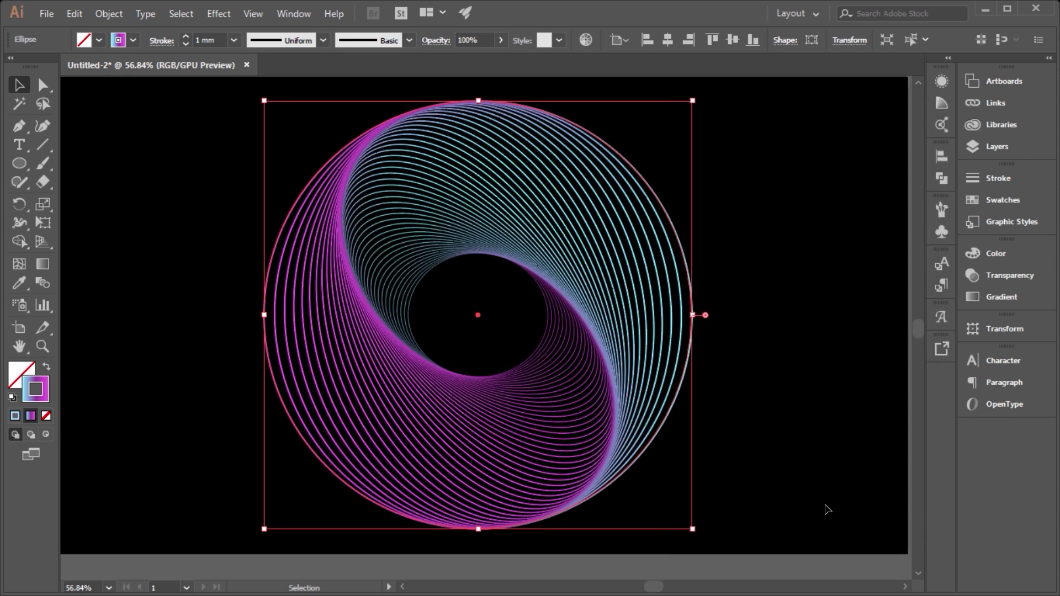
pyautogui.click(773, 224)
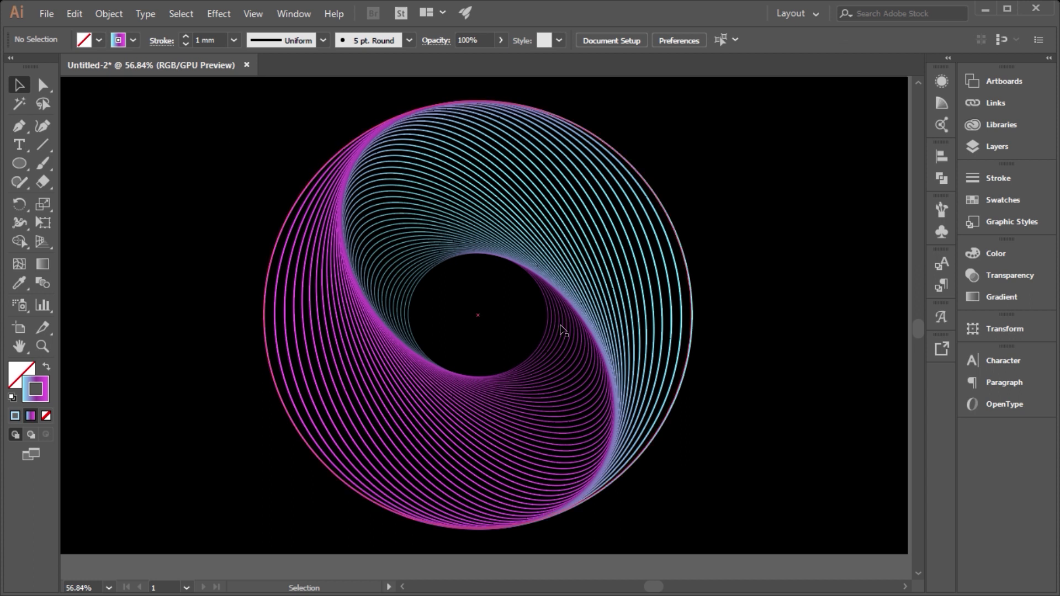
# Step: Recolour the spiral with the purple-yellow gradient as a 1 mm stroke
pyautogui.press('alt')
pyautogui.scroll(2, 656, 322)
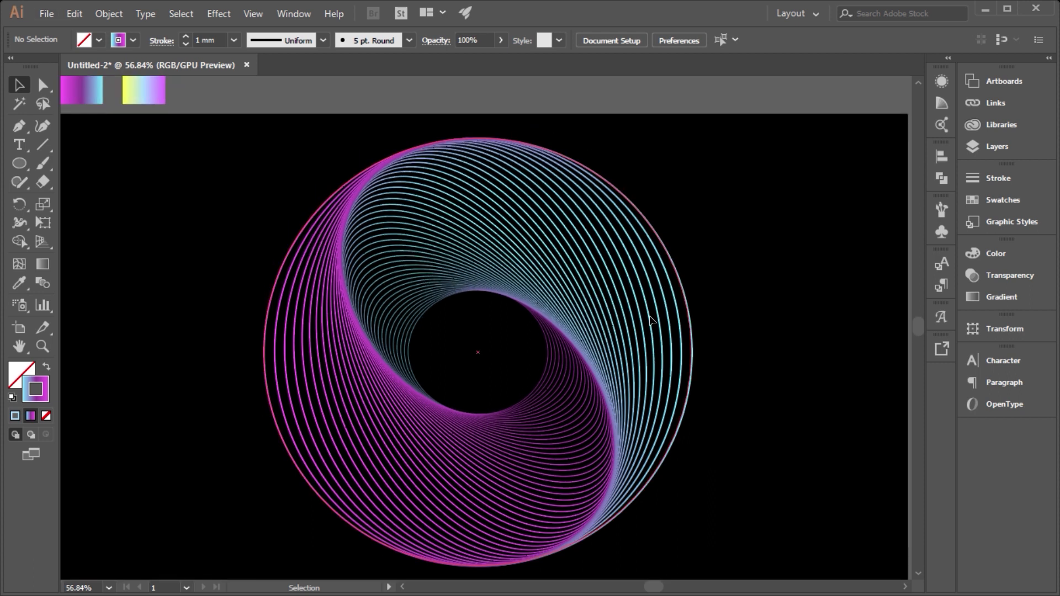
pyautogui.click(526, 258)
pyautogui.press('i')
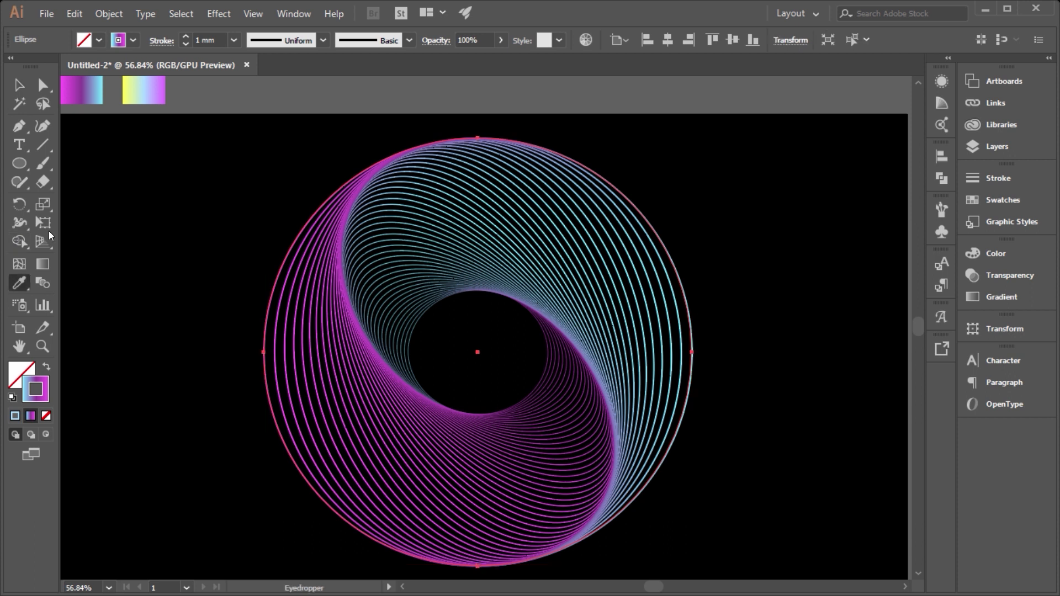
pyautogui.click(138, 78)
pyautogui.click(47, 367)
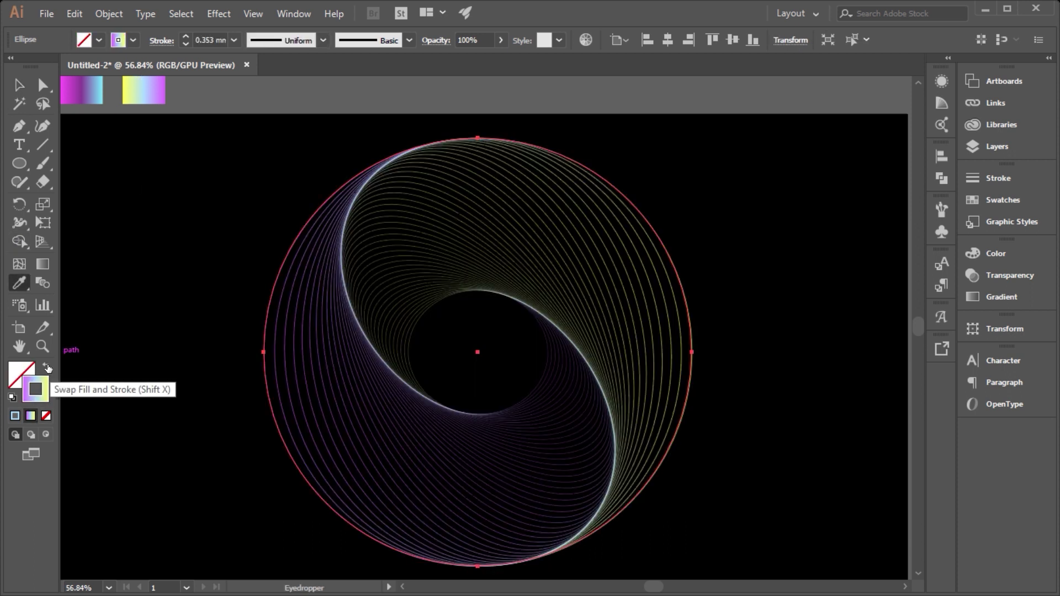
pyautogui.click(234, 40)
pyautogui.click(262, 149)
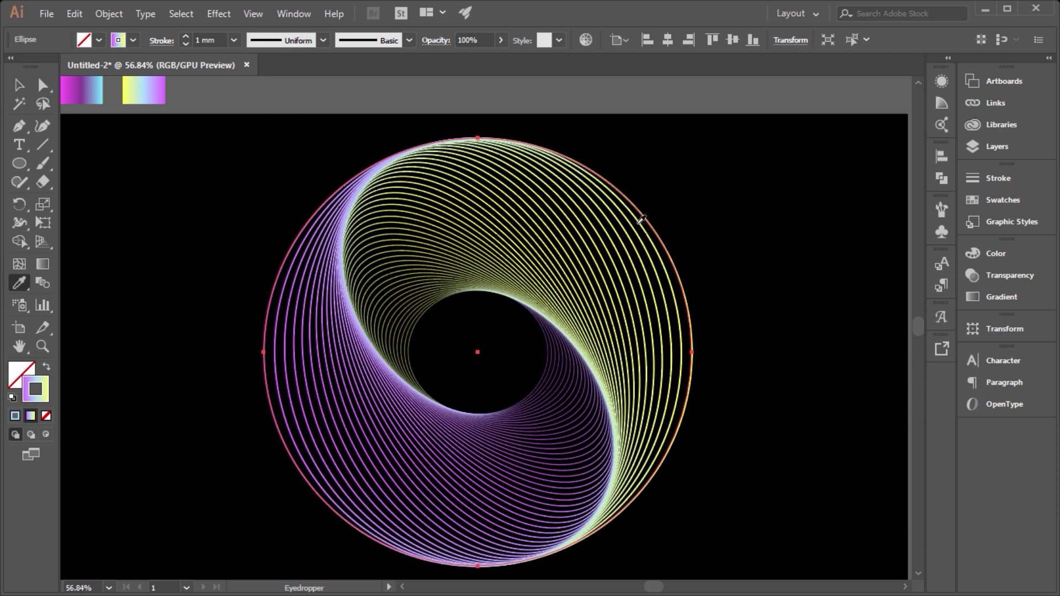
pyautogui.press('v')
pyautogui.click(780, 270)
# Step: Zoom in to inspect the purple-yellow spiral, then delete it
pyautogui.scroll(-1, 780, 270)
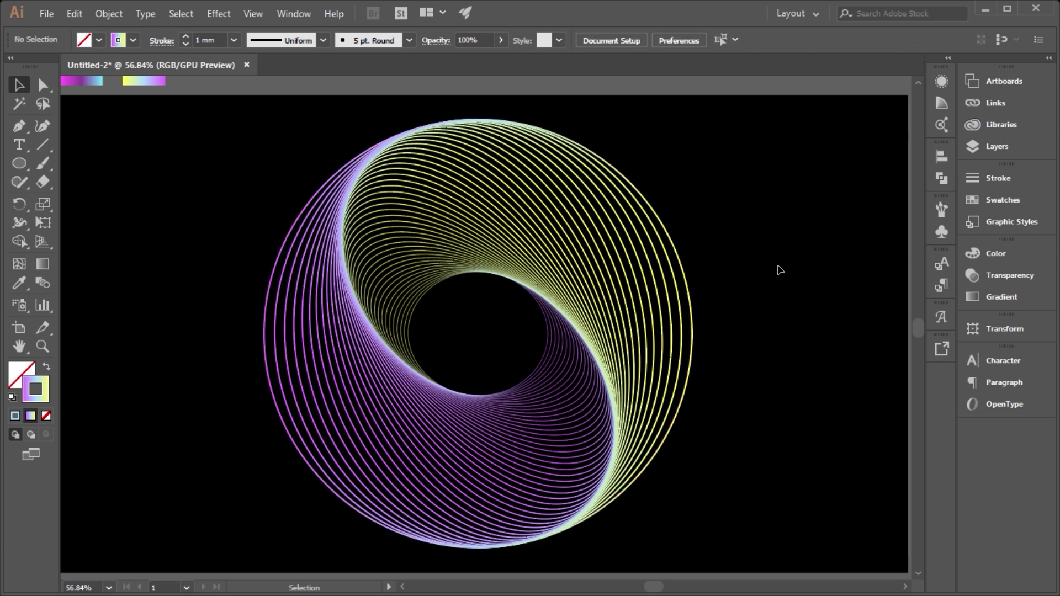
pyautogui.press('z')
pyautogui.moveTo(655, 378); pyautogui.dragTo(672, 368)
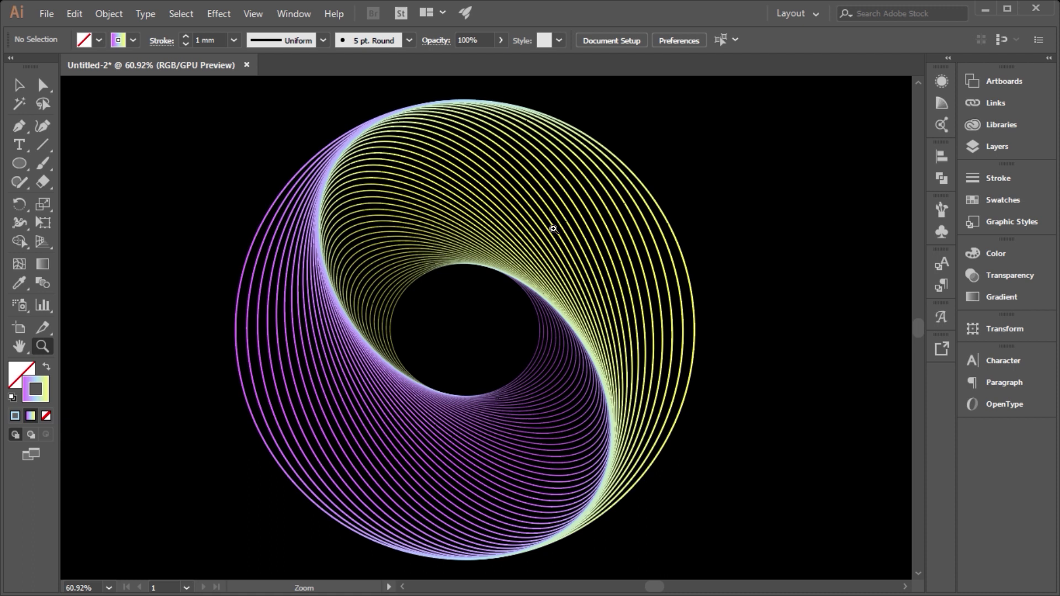
pyautogui.click(19, 84)
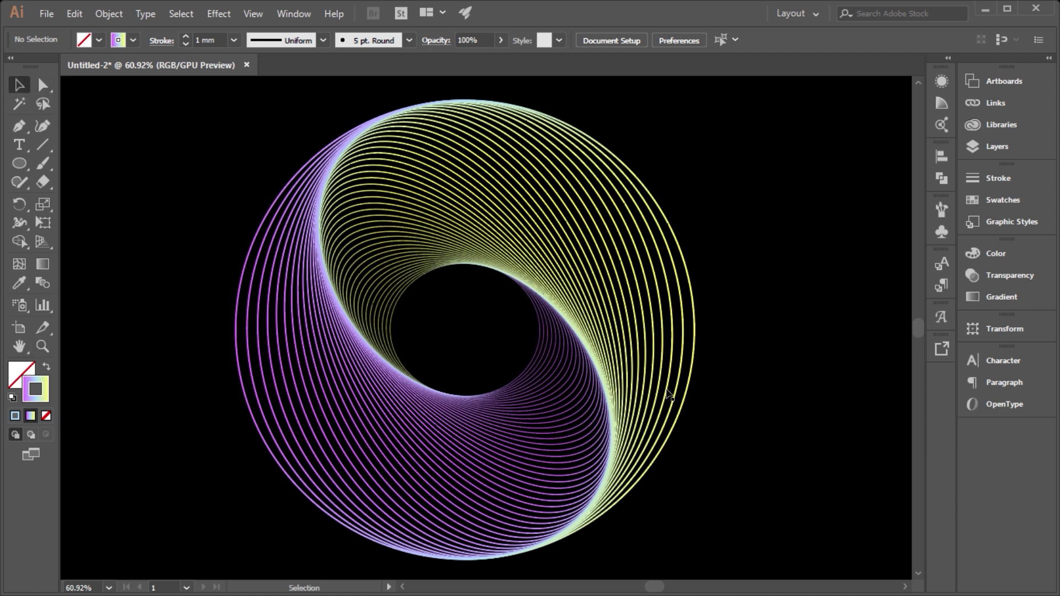
pyautogui.click(598, 484)
pyautogui.press('Delete')
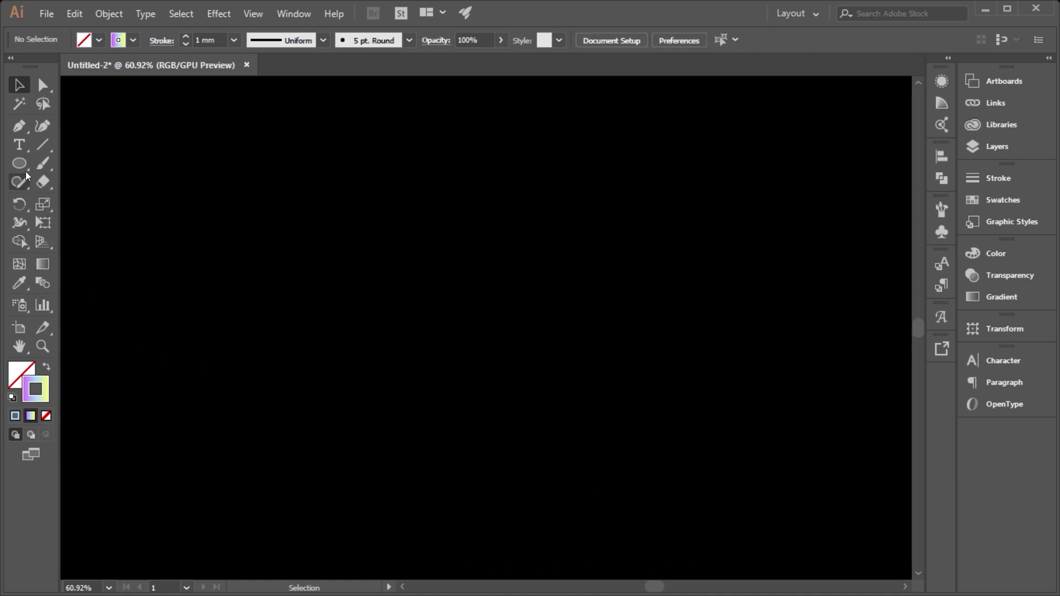
# Step: Draw a new large circle at the artboard centre
pyautogui.click(19, 163)
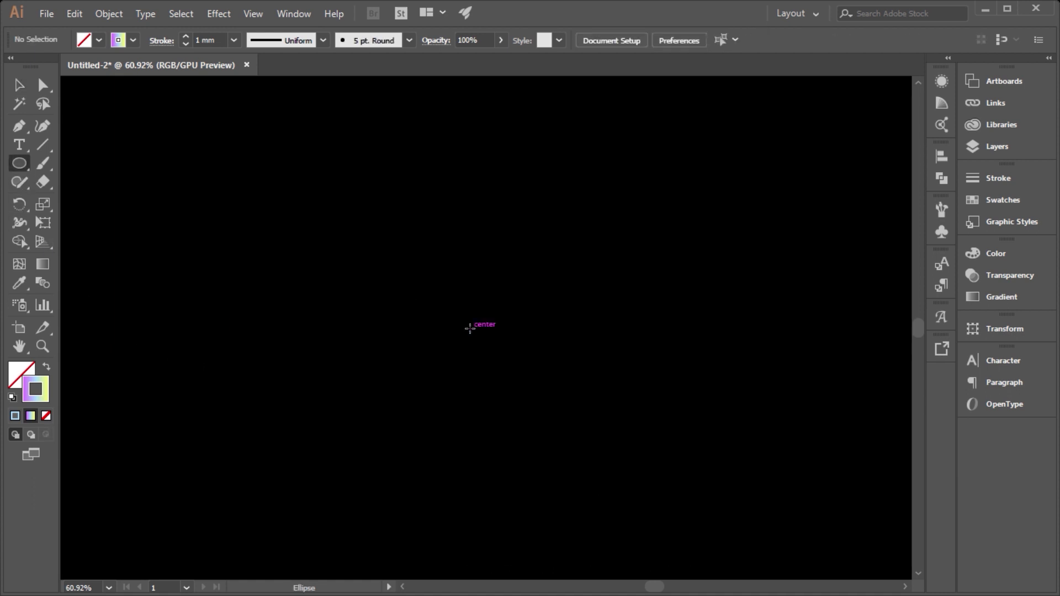
pyautogui.moveTo(469, 328); pyautogui.dragTo(296, 166)
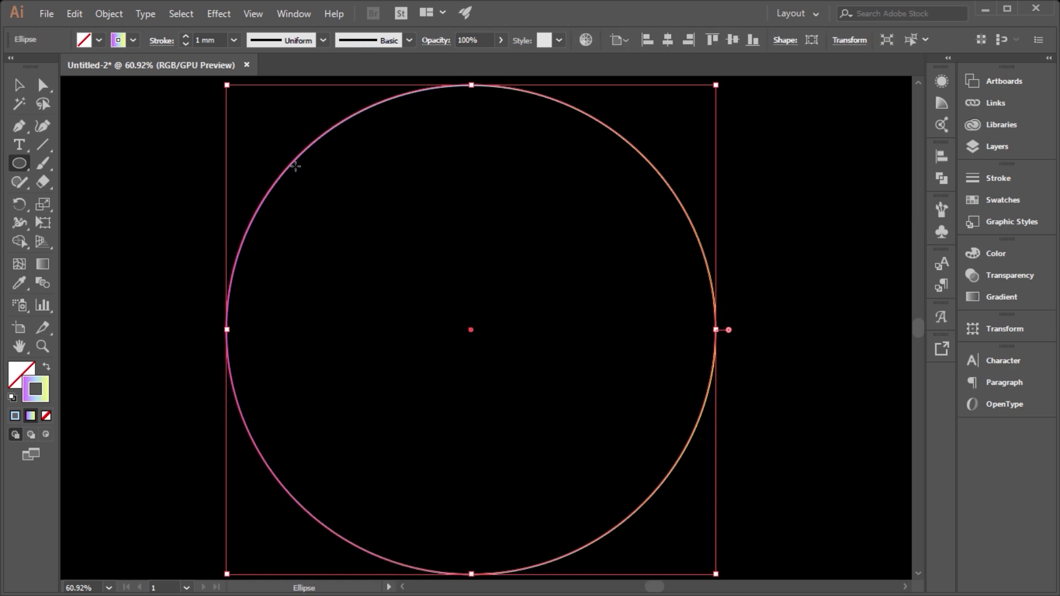
pyautogui.press('v')
# Step: Apply a Transform effect: 96% horizontal scale, 45 copies, -4° rotation
pyautogui.click(219, 13)
pyautogui.moveTo(266, 140)
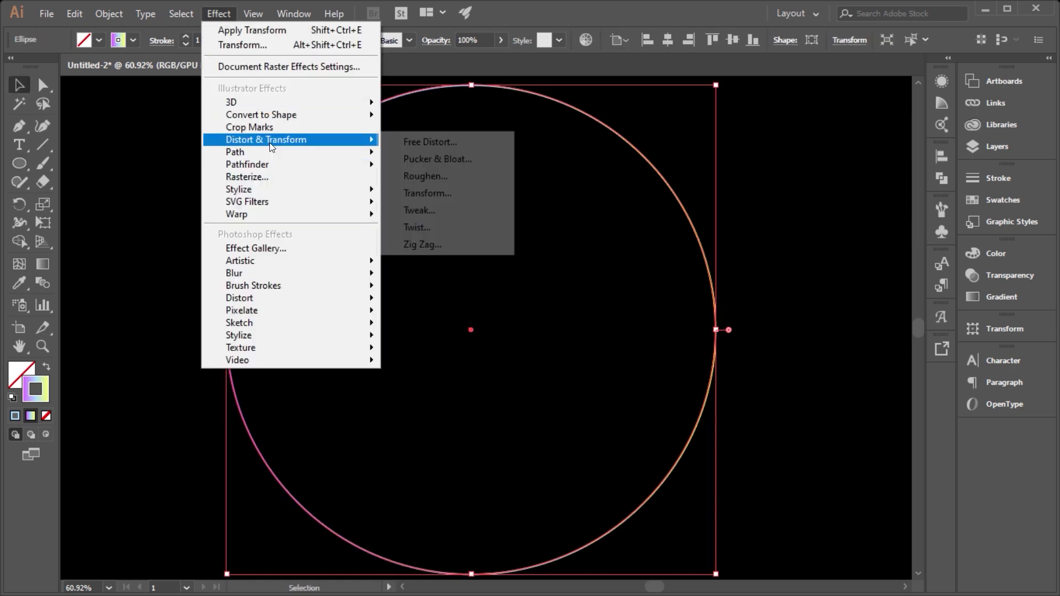
pyautogui.click(446, 192)
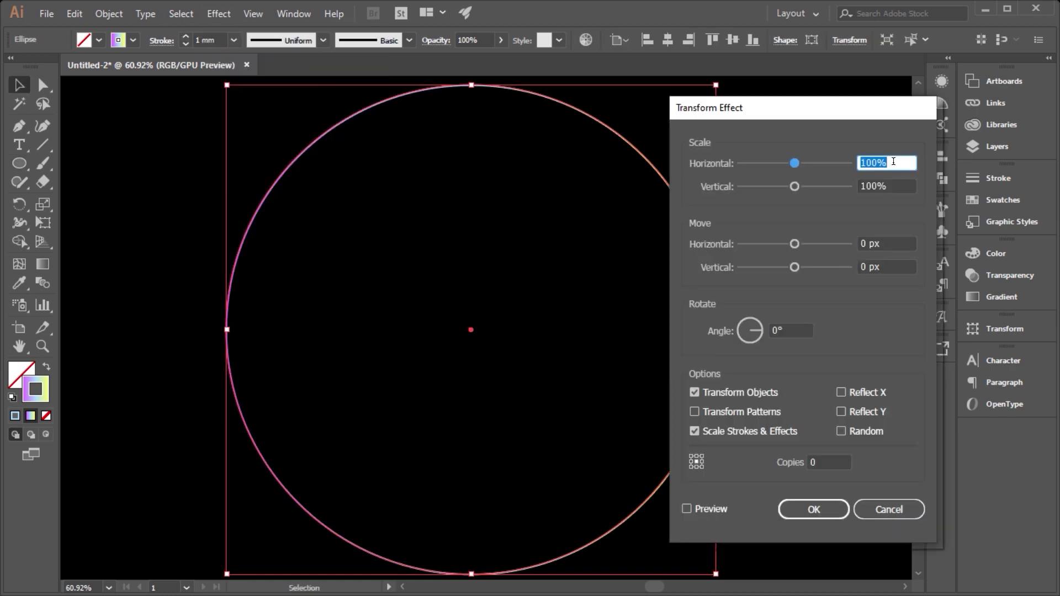
pyautogui.moveTo(794, 163); pyautogui.dragTo(792, 163)
pyautogui.click(726, 506)
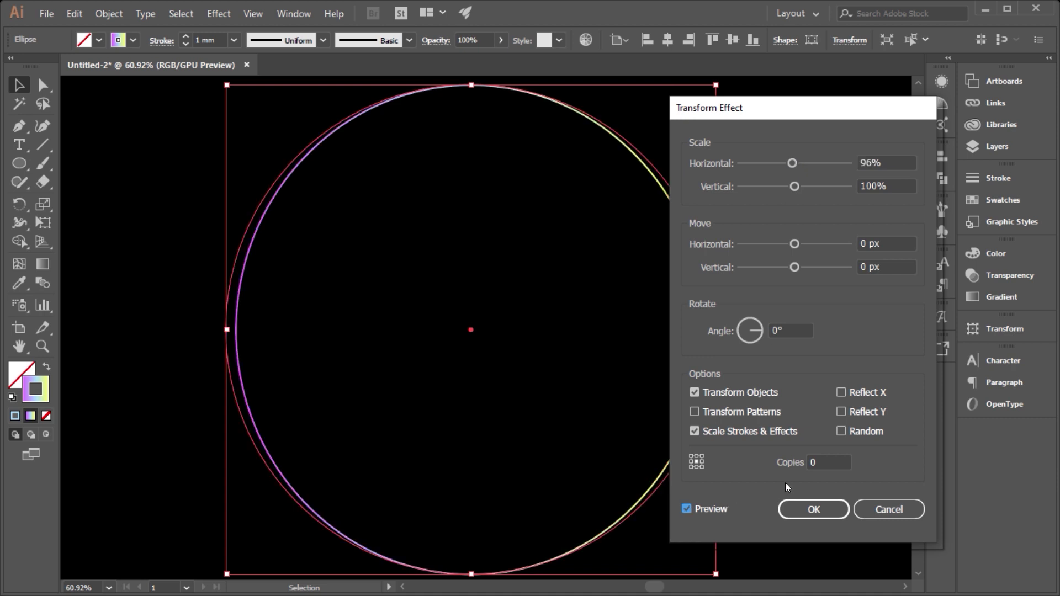
pyautogui.doubleClick(812, 462)
pyautogui.write('45')
pyautogui.press('Tab')
pyautogui.click(754, 333)
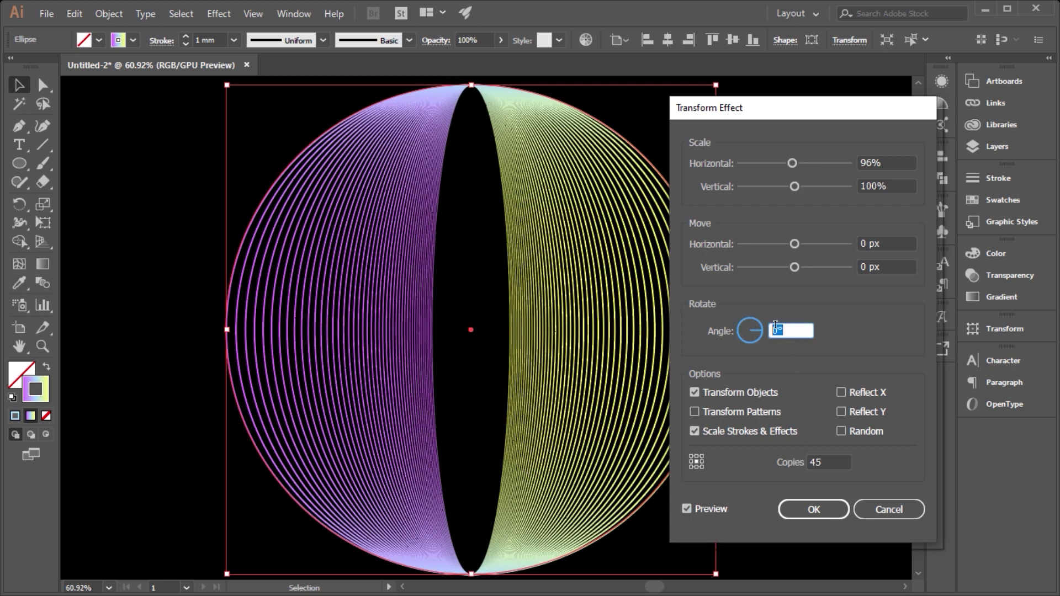
pyautogui.press('Down')
pyautogui.press('Down')
pyautogui.press('Down')
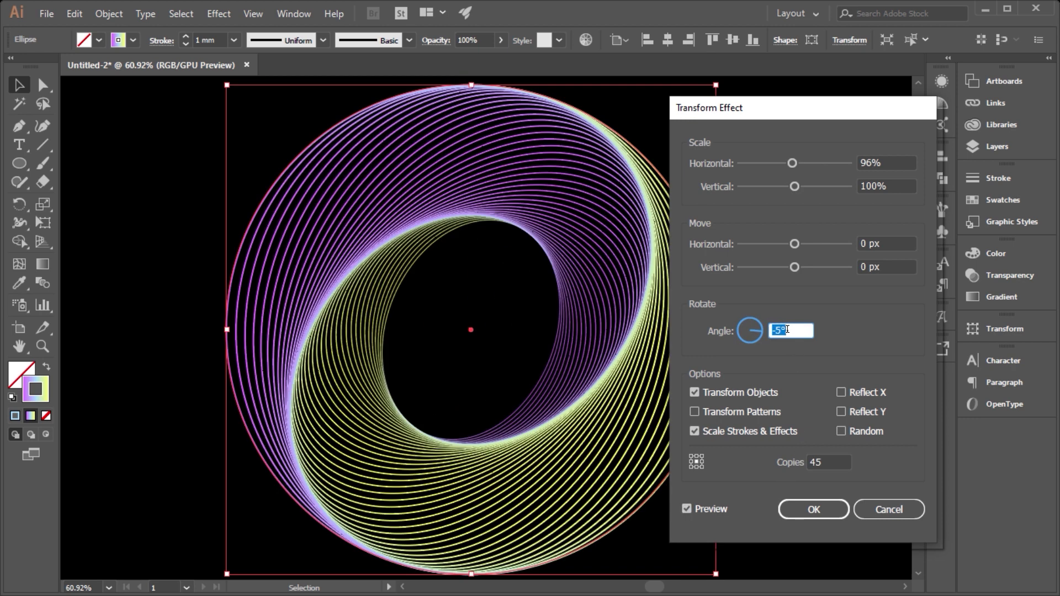
pyautogui.press('Up')
pyautogui.click(814, 509)
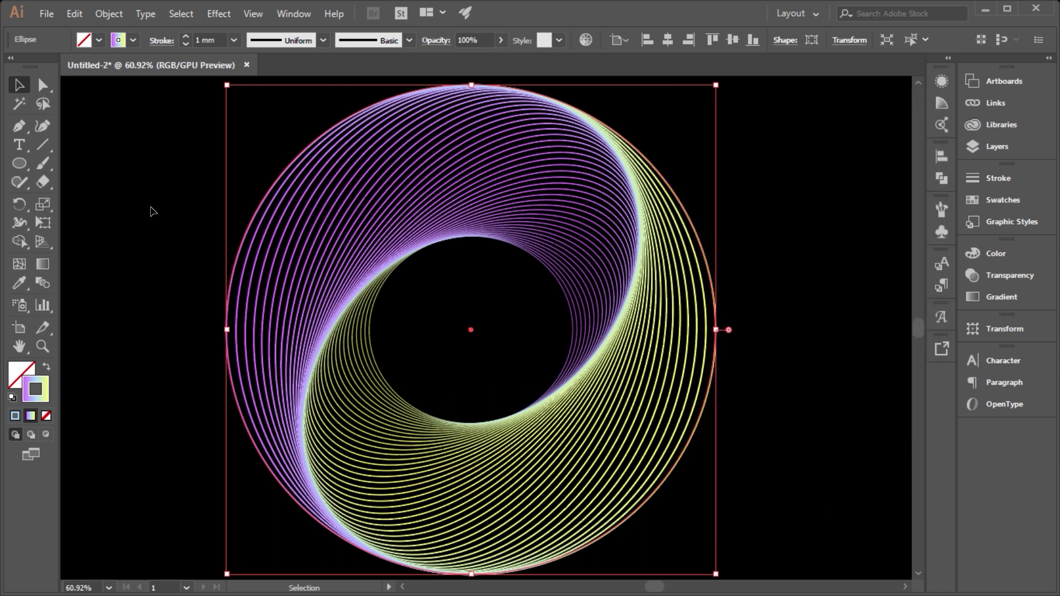
pyautogui.click(128, 240)
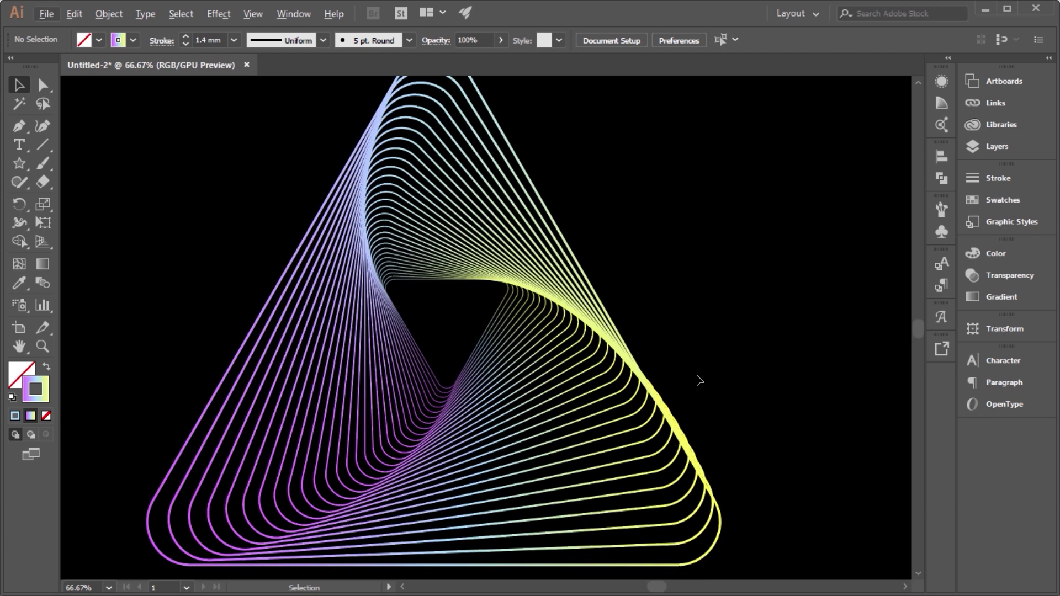
# Step: Zoom into and pan around the rounded-triangle spiral to inspect it
pyautogui.press('z')
pyautogui.click(717, 310)
pyautogui.scroll(-1, 551, 367)
pyautogui.scroll(-1, 558, 331)
pyautogui.scroll(-2, 431, 445)
pyautogui.scroll(-1, 504, 362)
pyautogui.scroll(1, 513, 359)
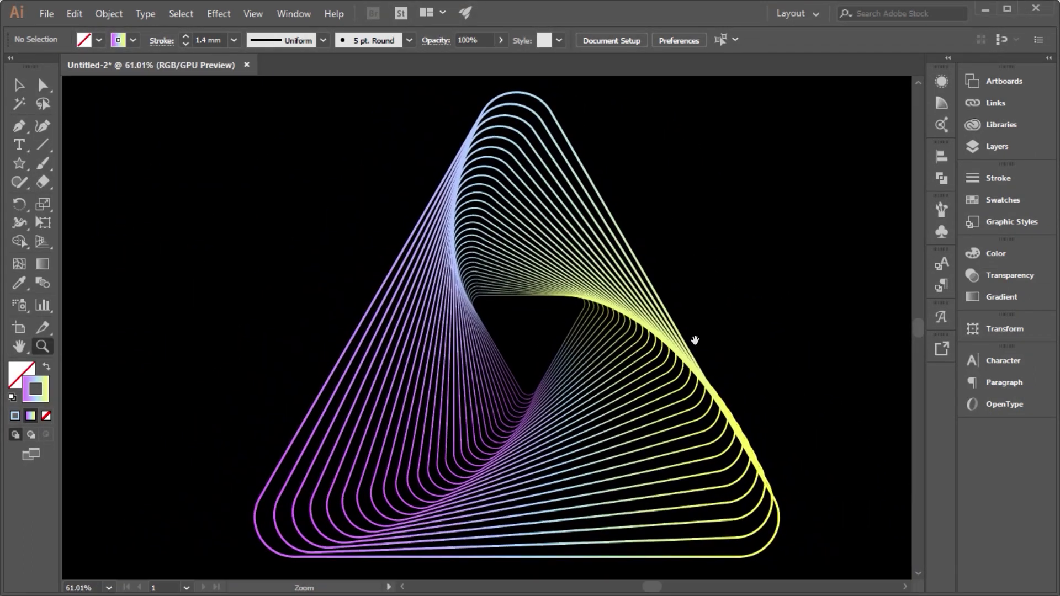
pyautogui.moveTo(705, 339); pyautogui.dragTo(656, 344)
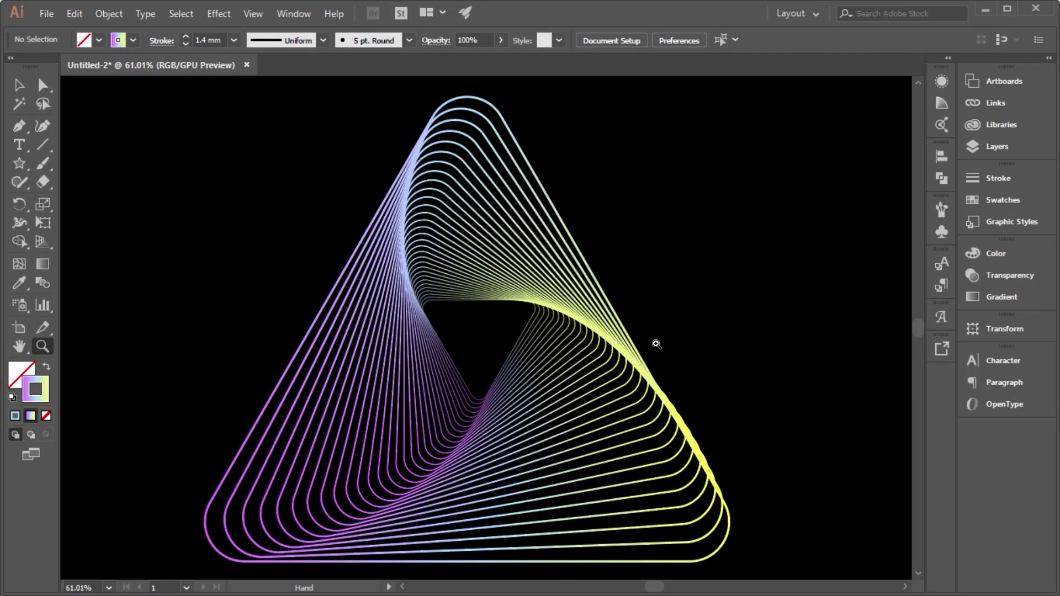
# Step: Select all the artwork and delete it
pyautogui.press('v')
pyautogui.hotkey('ctrl', 'a')
pyautogui.press('Delete')
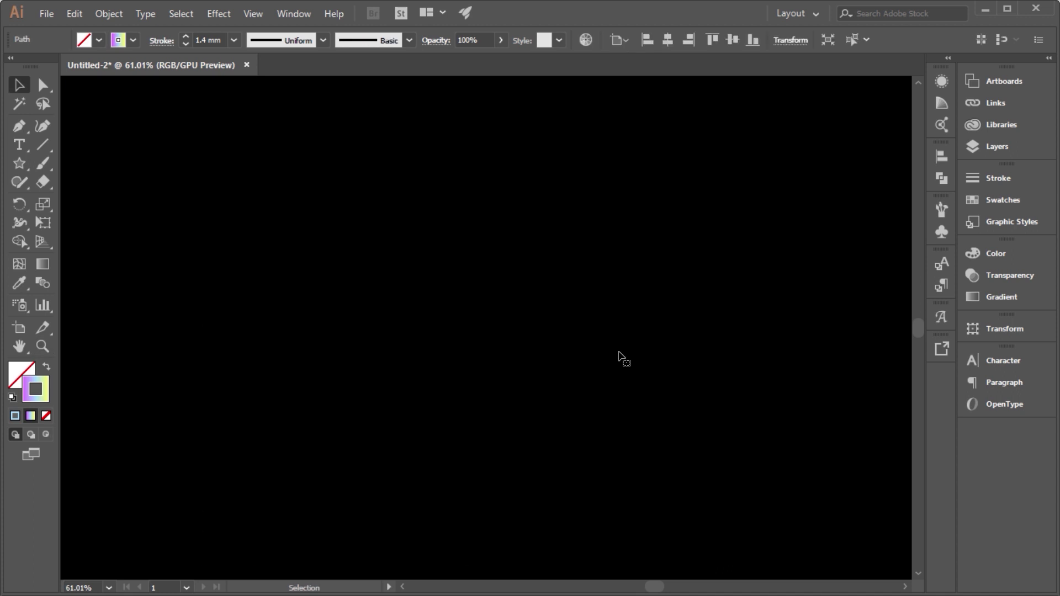
# Step: Draw a large three-point star triangle centred on the artboard
pyautogui.moveTo(25, 165); pyautogui.dragTo(108, 237)
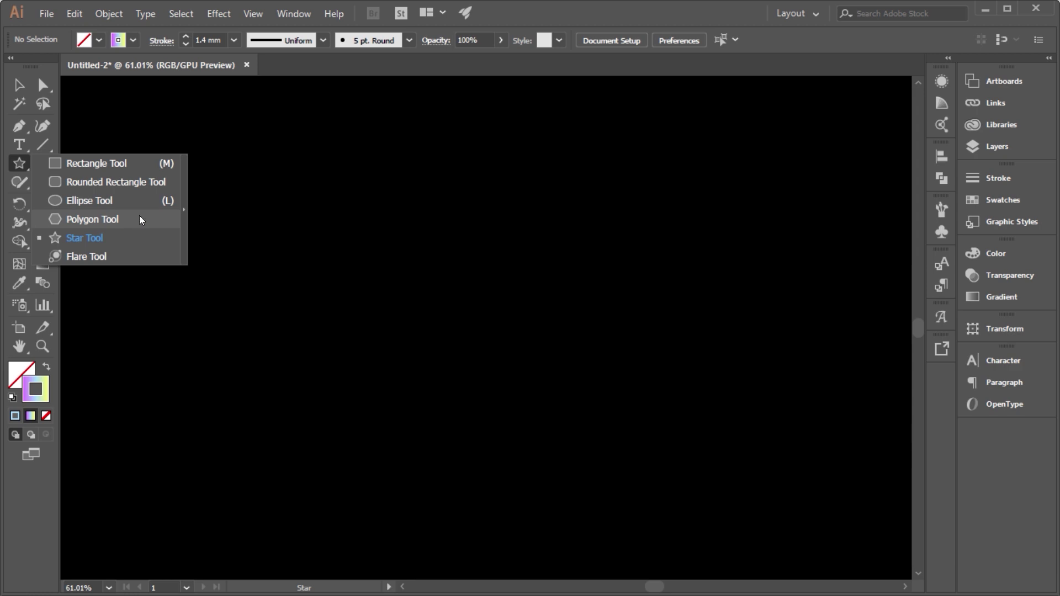
pyautogui.click(100, 238)
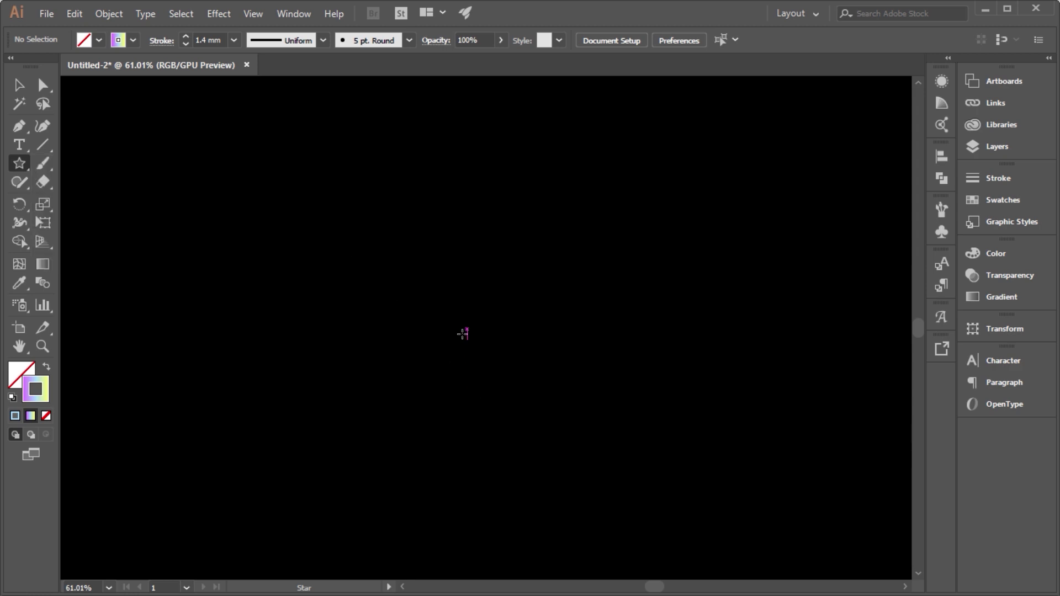
pyautogui.moveTo(464, 329); pyautogui.dragTo(361, 297)
pyautogui.press('Down')
pyautogui.press('Down')
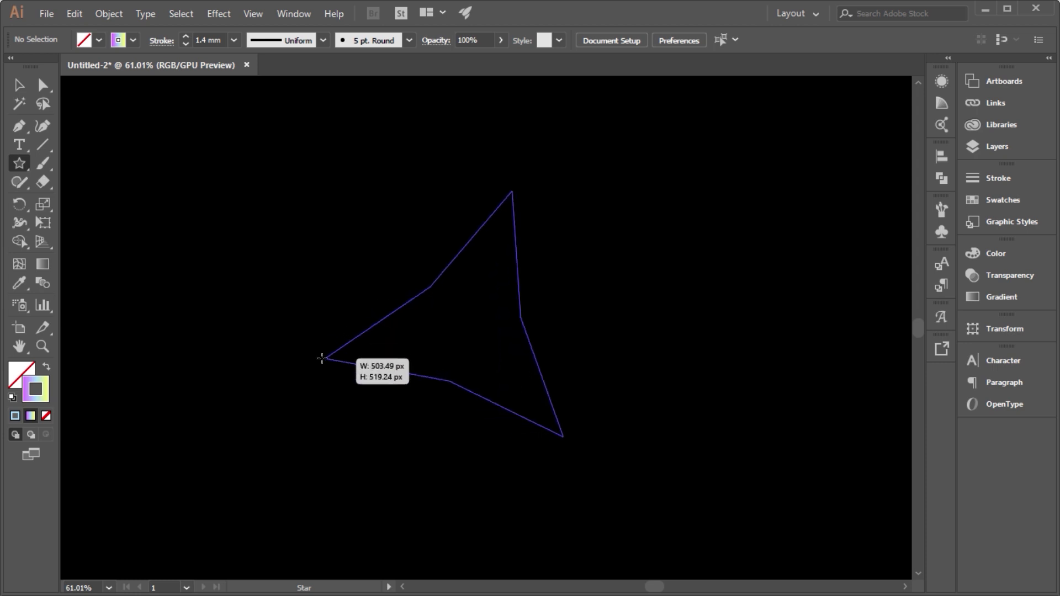
pyautogui.moveTo(361, 297)
pyautogui.mouseDown()
pyautogui.moveTo(274, 410)
pyautogui.moveTo(205, 455)
pyautogui.mouseUp()
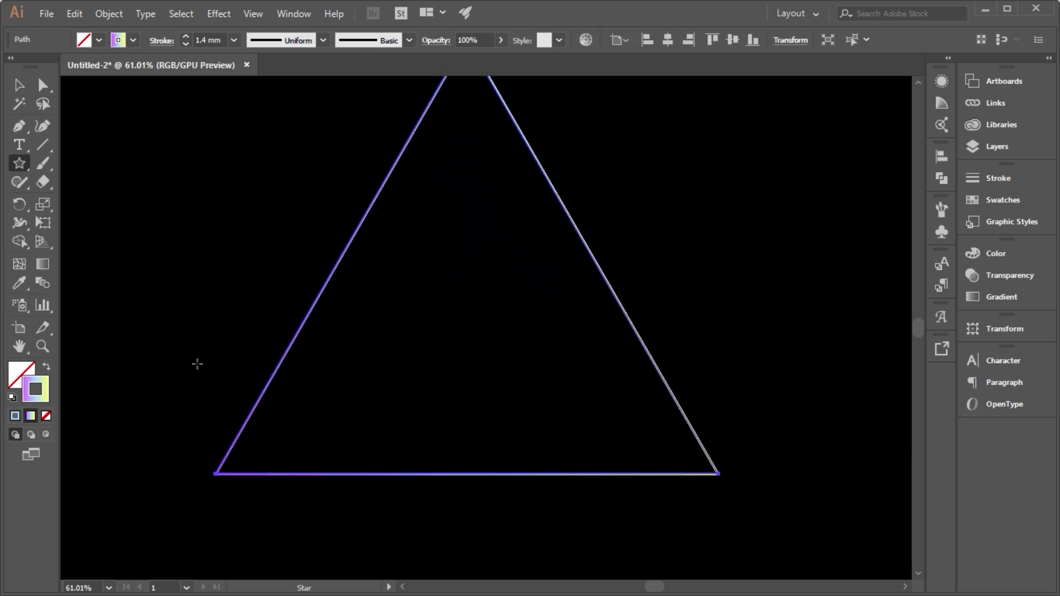
pyautogui.click(733, 40)
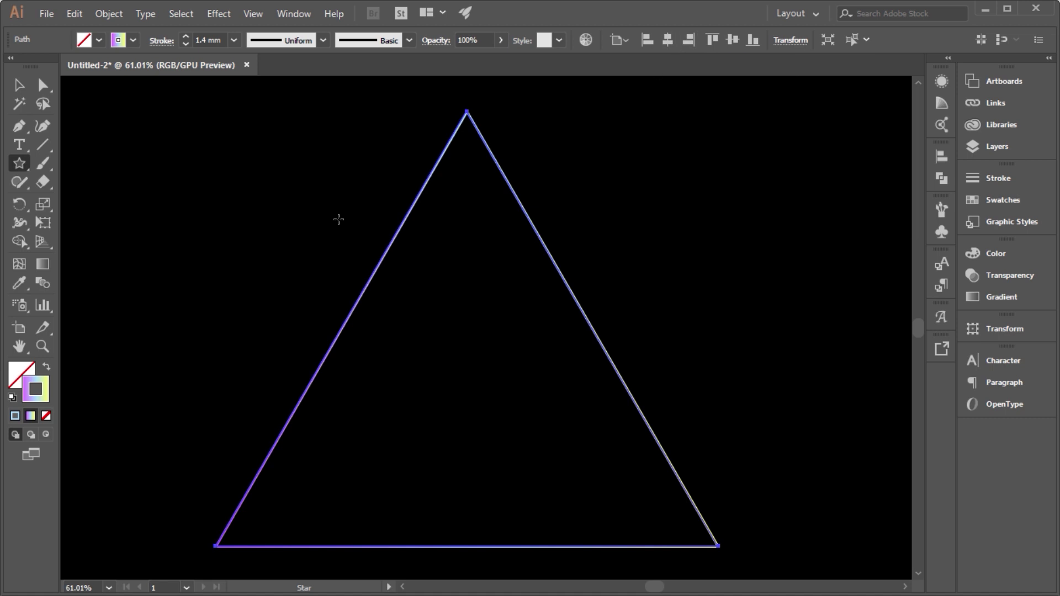
pyautogui.click(18, 85)
# Step: Apply a Transform effect to the triangle: 95% scale both ways, 30 copies, 2° rotation
pyautogui.click(231, 16)
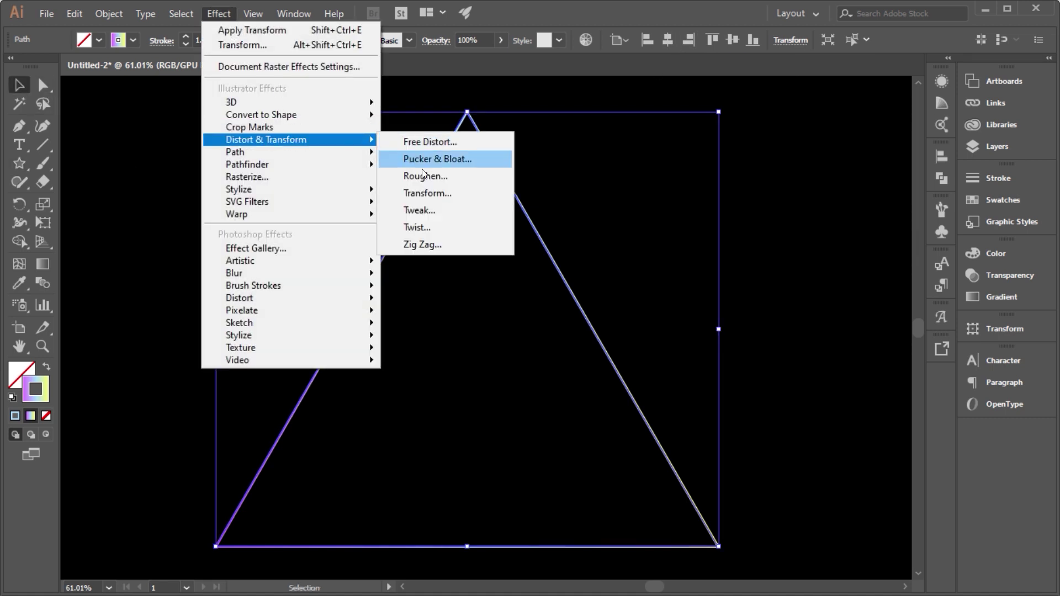
pyautogui.moveTo(267, 139)
pyautogui.click(427, 200)
pyautogui.click(687, 509)
pyautogui.click(888, 162)
pyautogui.write('95')
pyautogui.press('Tab')
pyautogui.write('95')
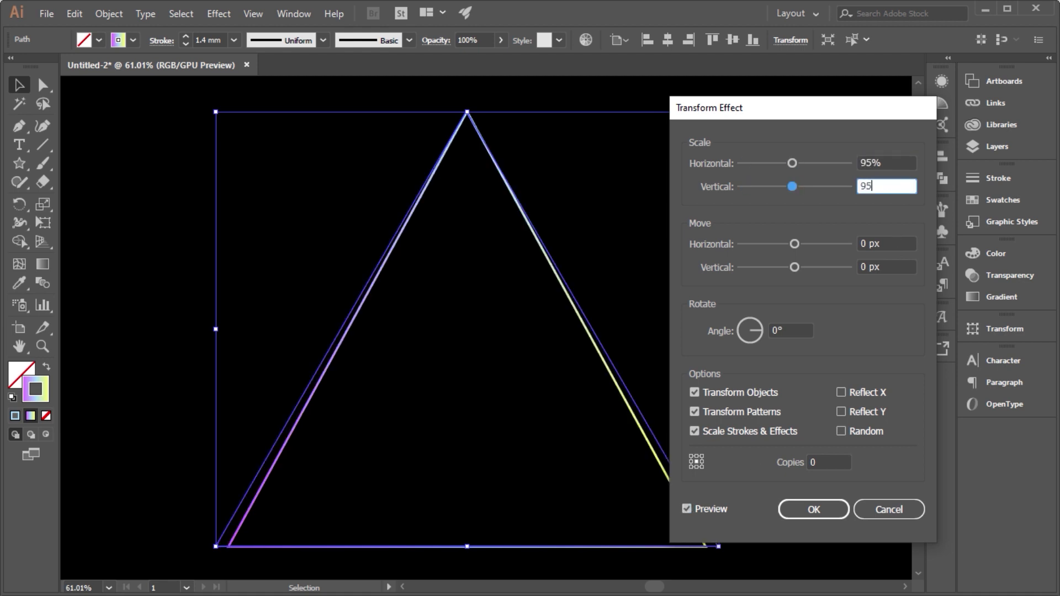
pyautogui.click(784, 461)
pyautogui.write('0')
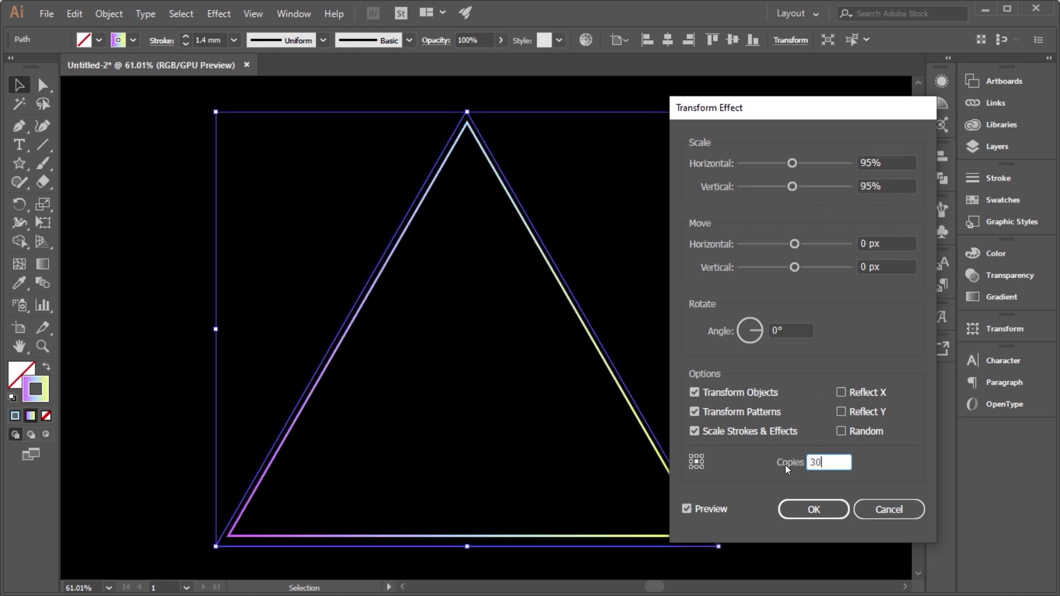
pyautogui.click(748, 331)
pyautogui.write('2')
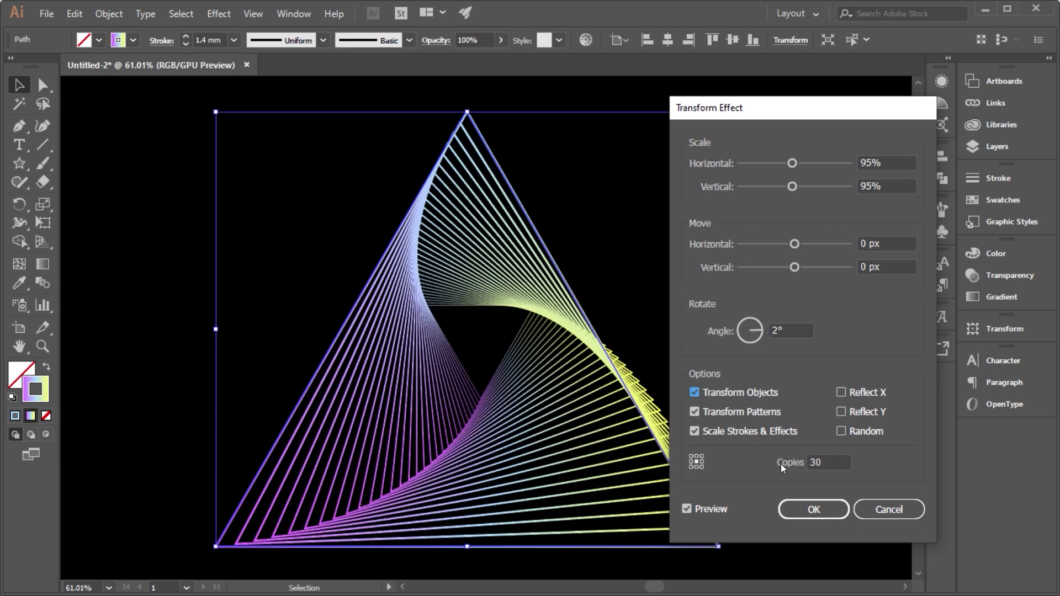
pyautogui.moveTo(773, 110); pyautogui.dragTo(831, 97)
pyautogui.click(871, 497)
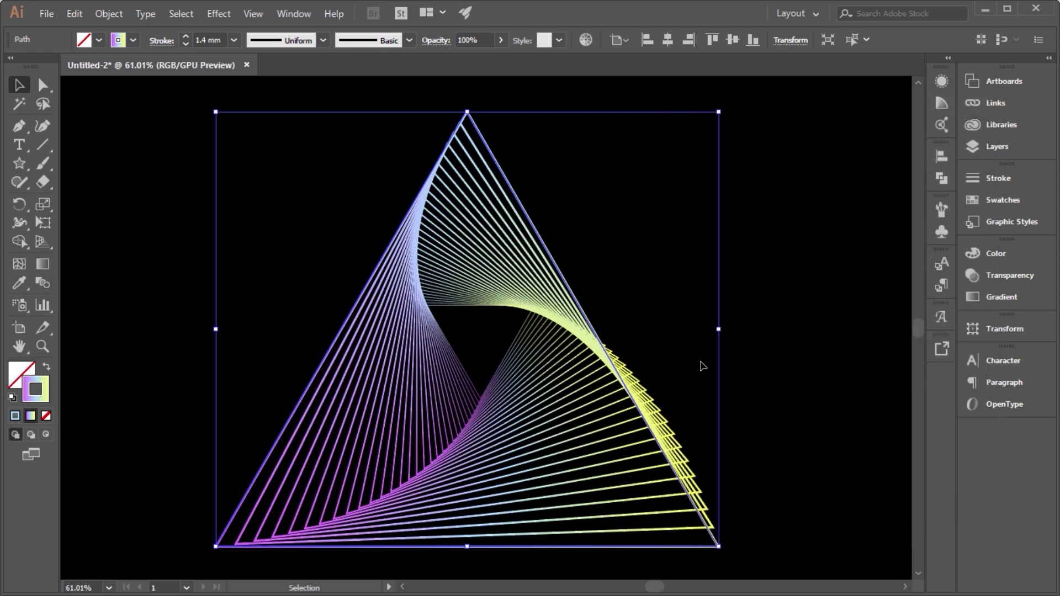
pyautogui.click(44, 86)
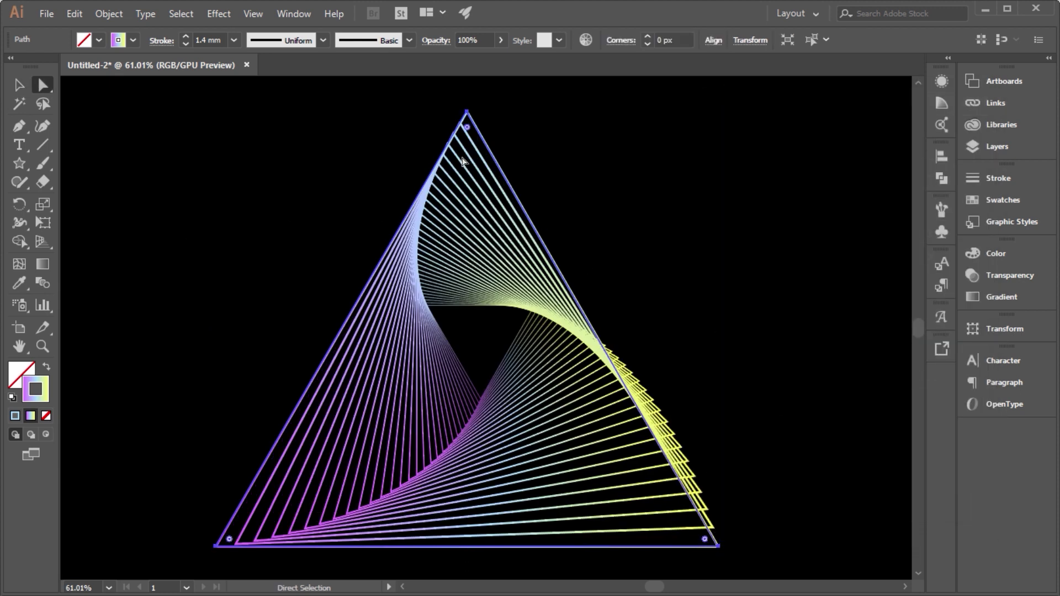
# Step: Round the triangle spiral's corners and zoom in to inspect the result
pyautogui.moveTo(468, 135); pyautogui.dragTo(445, 195)
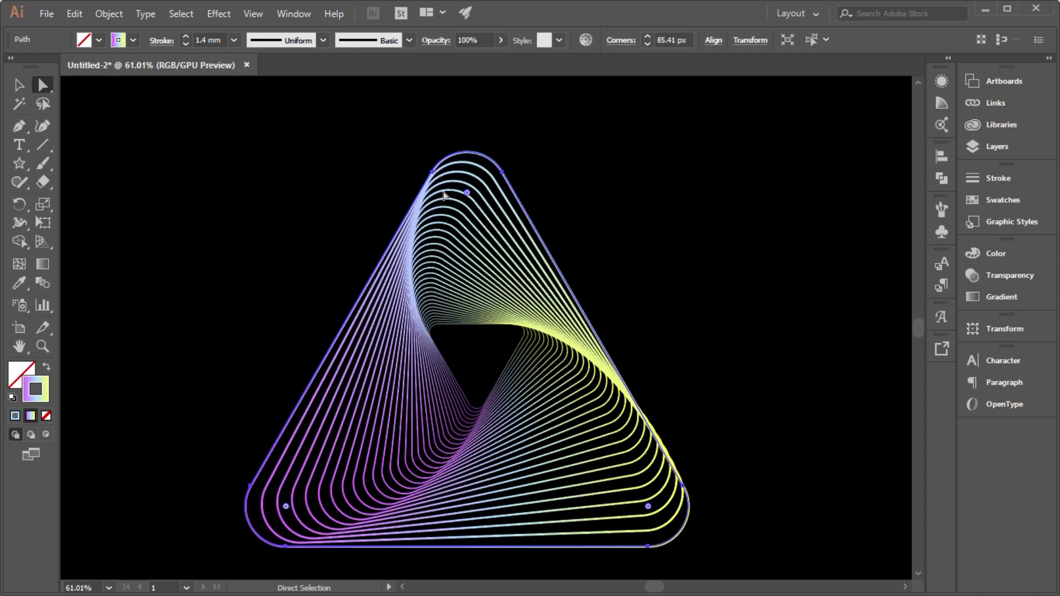
pyautogui.click(18, 84)
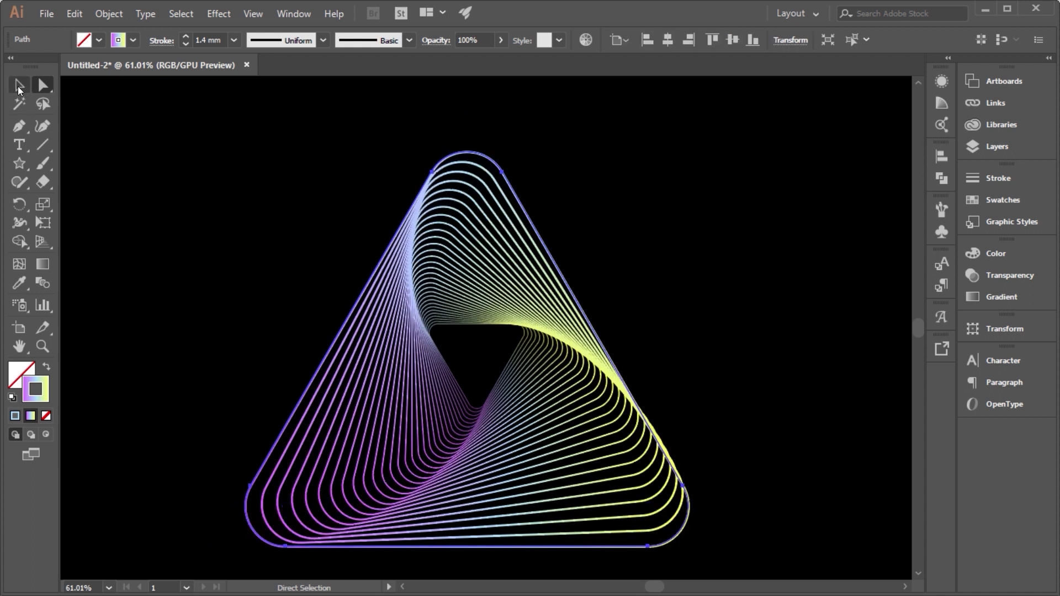
pyautogui.click(783, 238)
pyautogui.keyDown('alt'); pyautogui.scroll(1, 593, 436); pyautogui.keyUp('alt')
pyautogui.press('z')
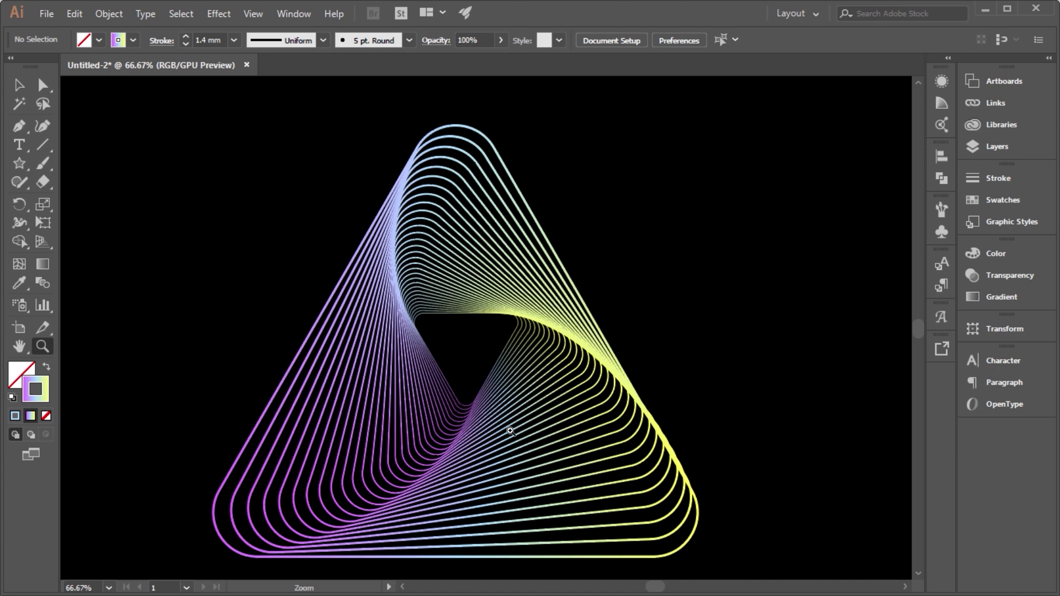
pyautogui.click(504, 428)
pyautogui.click(507, 404)
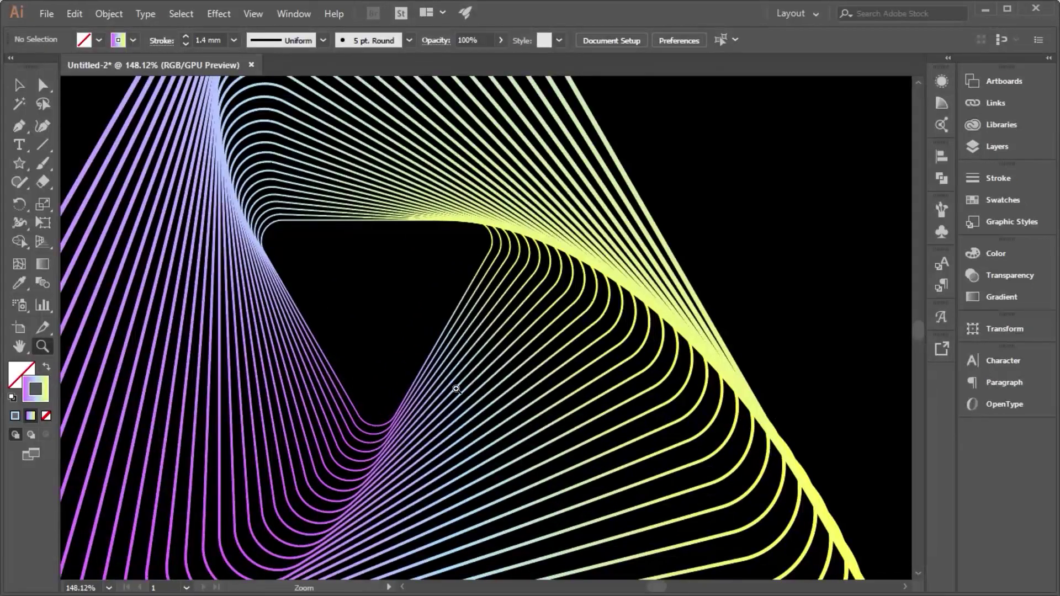
pyautogui.hotkey('ctrl', '0')
pyautogui.keyDown('alt'); pyautogui.scroll(1, 514, 303); pyautogui.keyUp('alt')
pyautogui.keyDown('alt'); pyautogui.scroll(1, 492, 291); pyautogui.keyUp('alt')
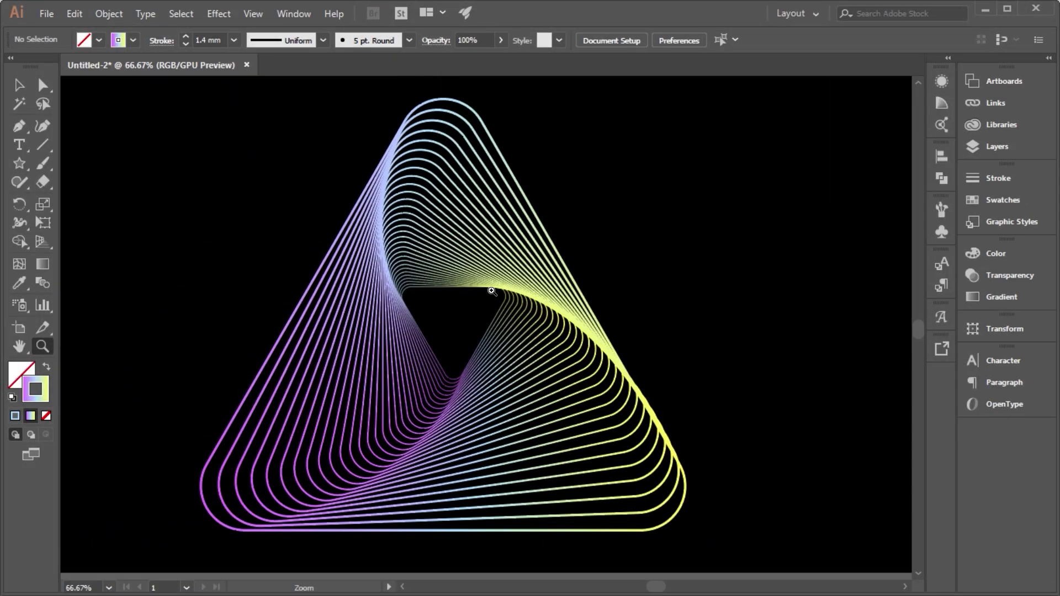
# Step: Select the rounded triangle spiral and delete it
pyautogui.press('v')
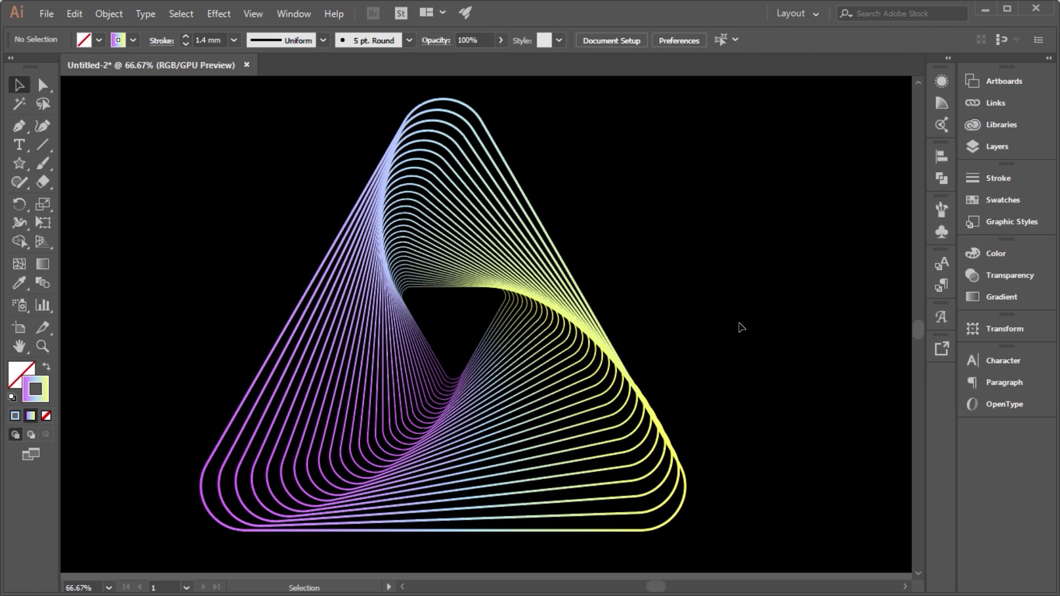
pyautogui.click(557, 297)
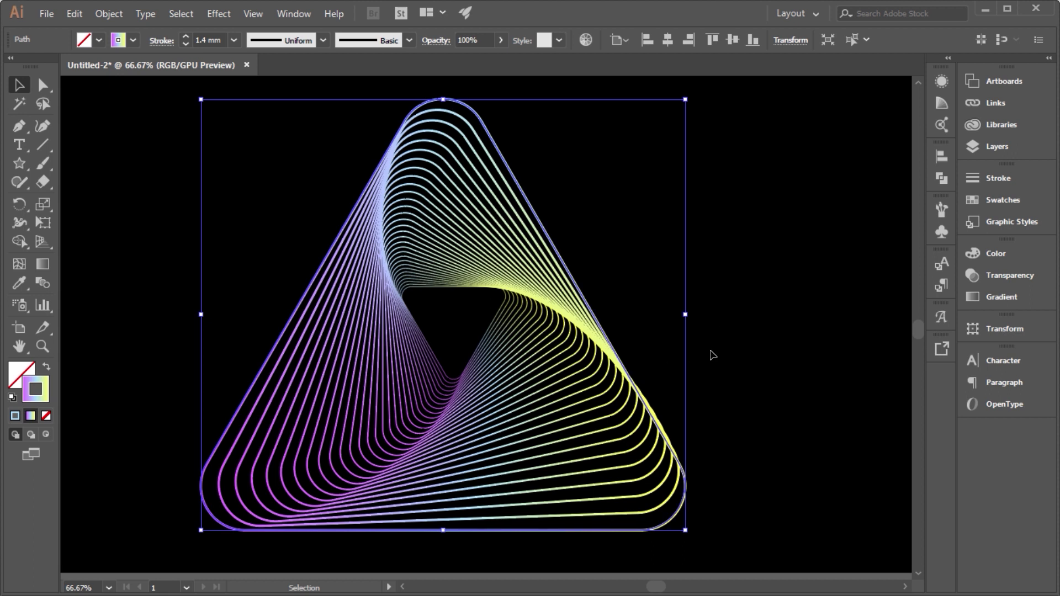
pyautogui.press('Delete')
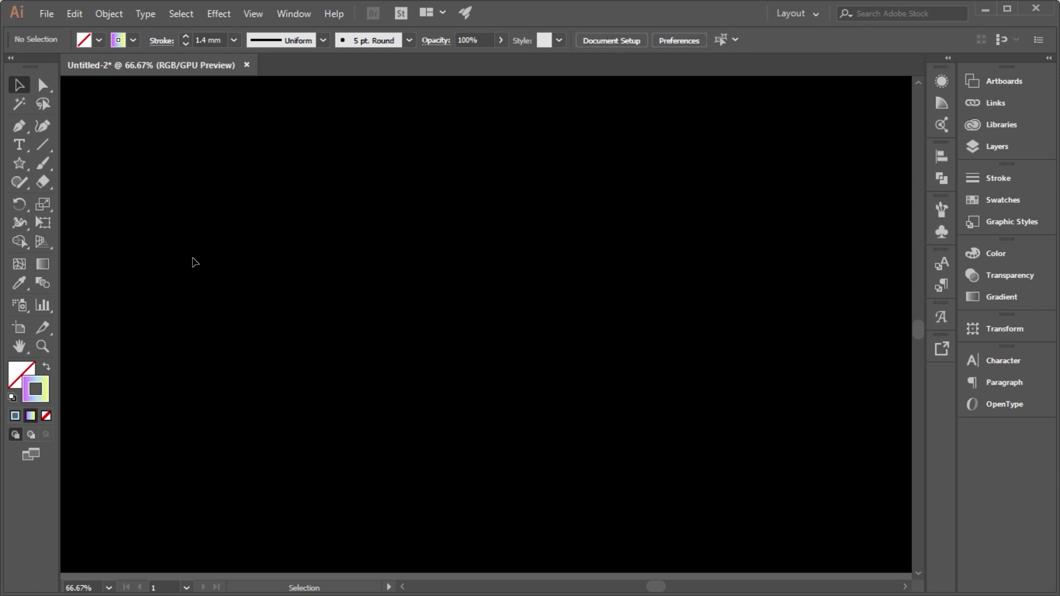
# Step: Draw a large three-sided gradient-stroked polygon and align it to the top
pyautogui.click(133, 40)
pyautogui.click(19, 164)
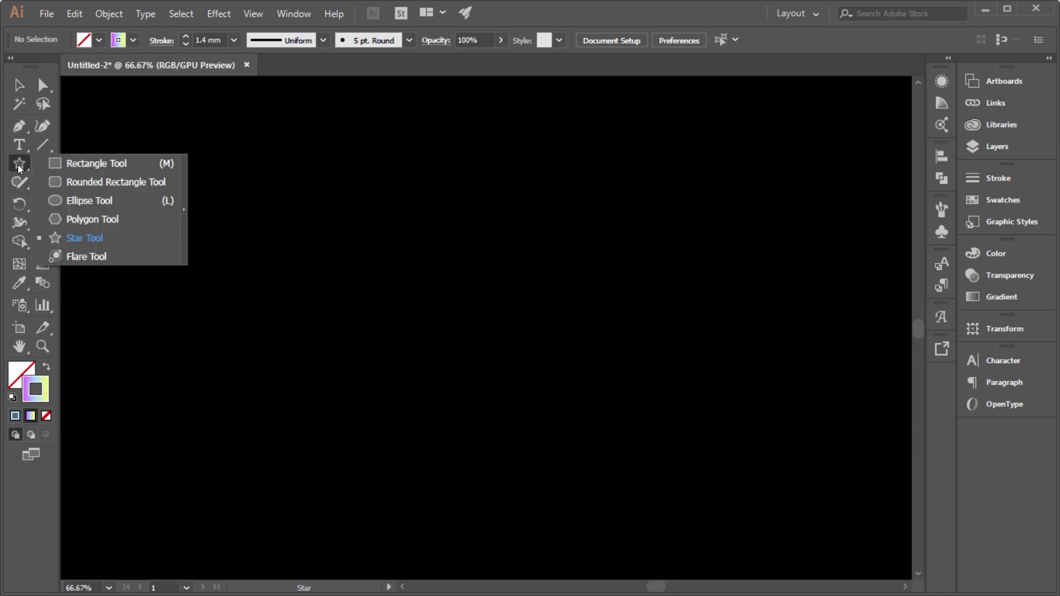
pyautogui.click(74, 219)
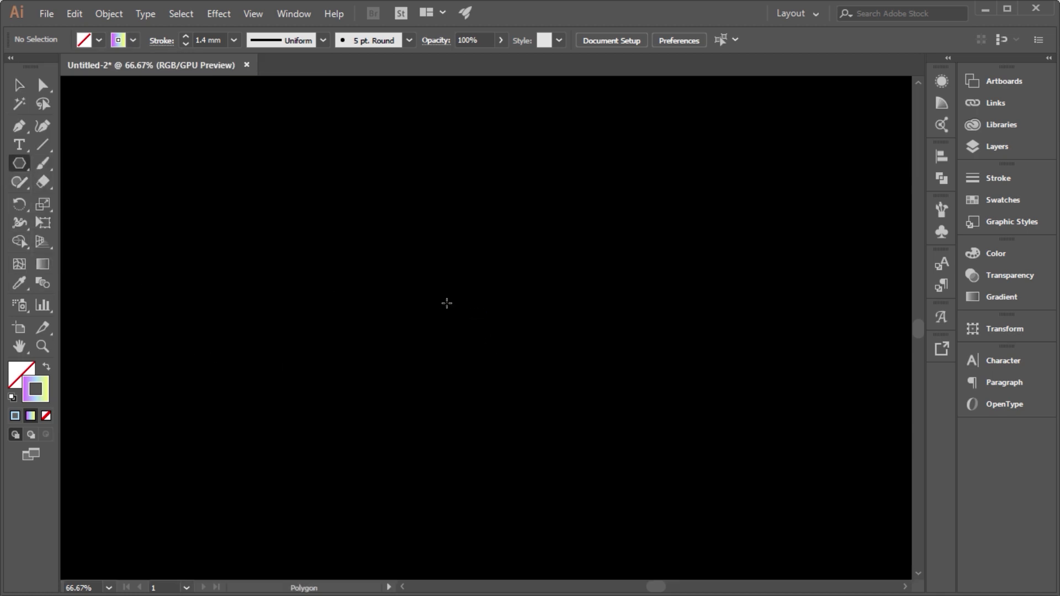
pyautogui.moveTo(442, 309)
pyautogui.mouseDown()
pyautogui.moveTo(217, 250)
pyautogui.moveTo(252, 249)
pyautogui.mouseUp()
pyautogui.press('Up')
pyautogui.press('Up')
pyautogui.press('Up')
pyautogui.press('Down')
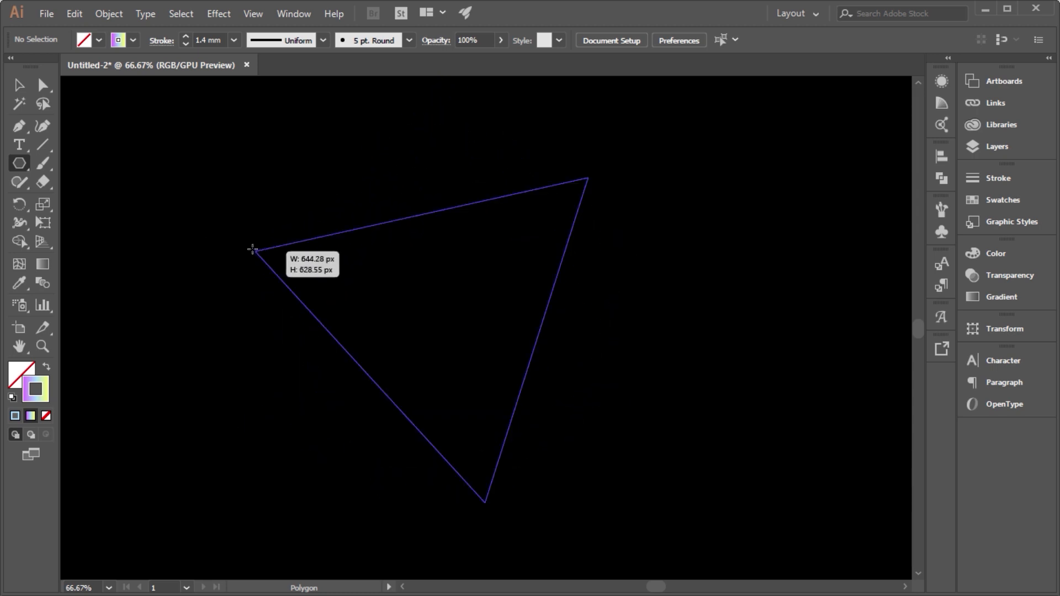
pyautogui.moveTo(252, 250); pyautogui.dragTo(115, 360)
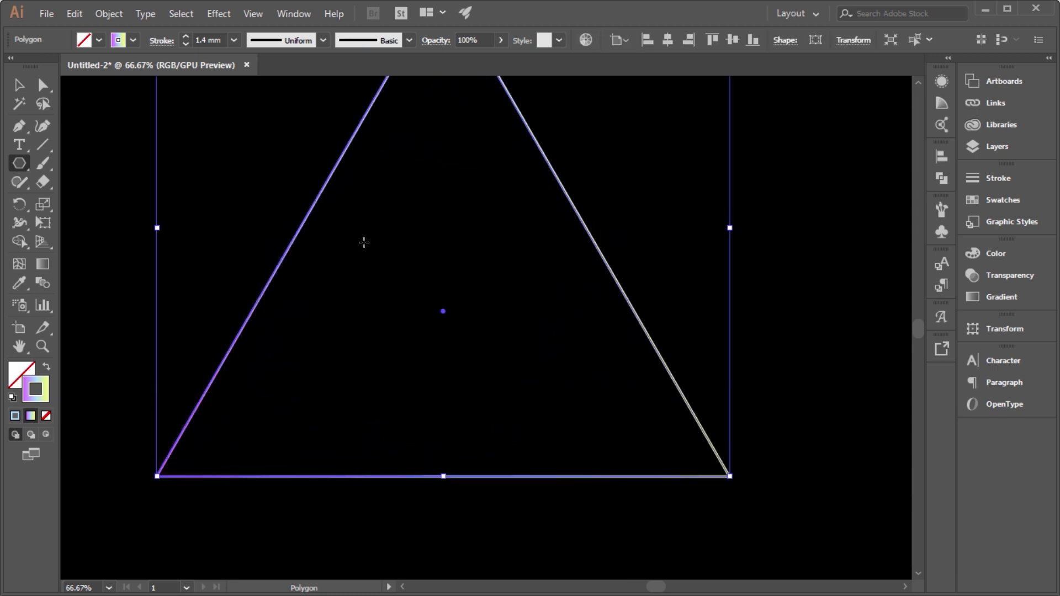
pyautogui.click(721, 41)
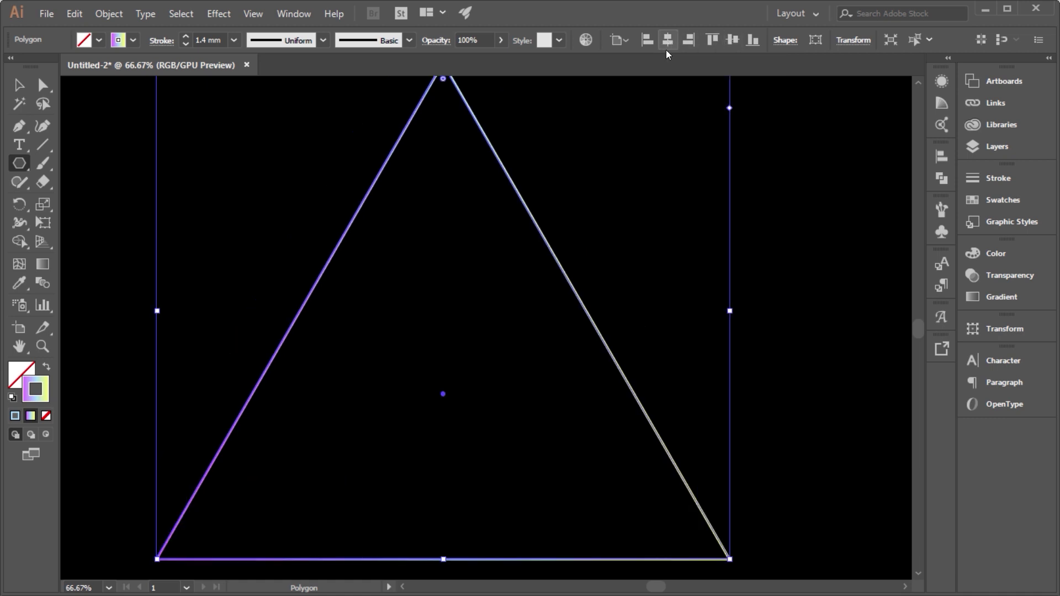
pyautogui.scroll(-1, 458, 282)
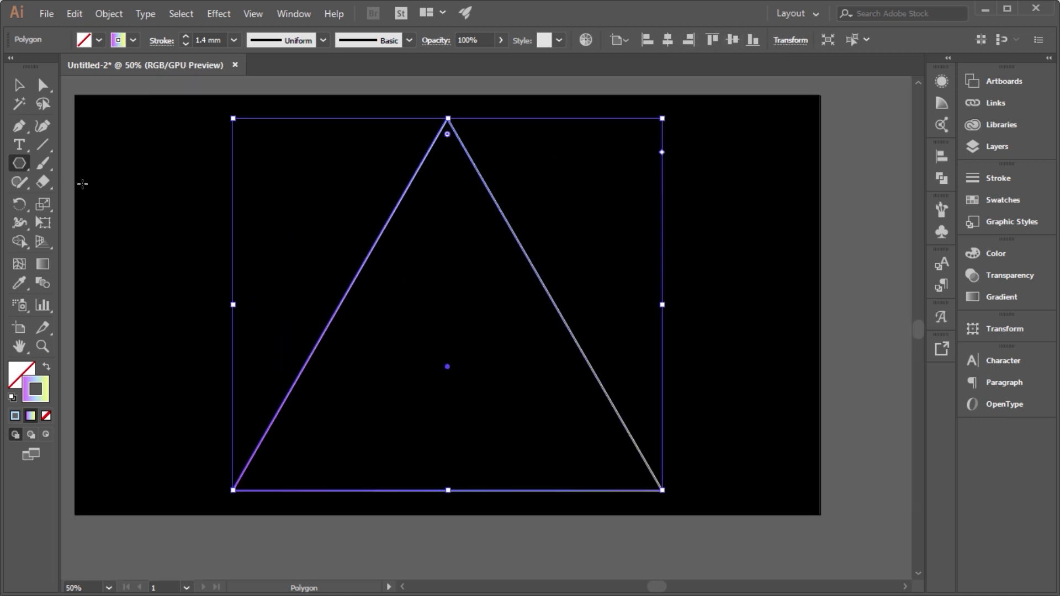
pyautogui.click(18, 84)
# Step: Apply a Transform effect to the polygon triangle: 30 copies, 2° rotation, 95% horizontal and vertical scale
pyautogui.click(218, 14)
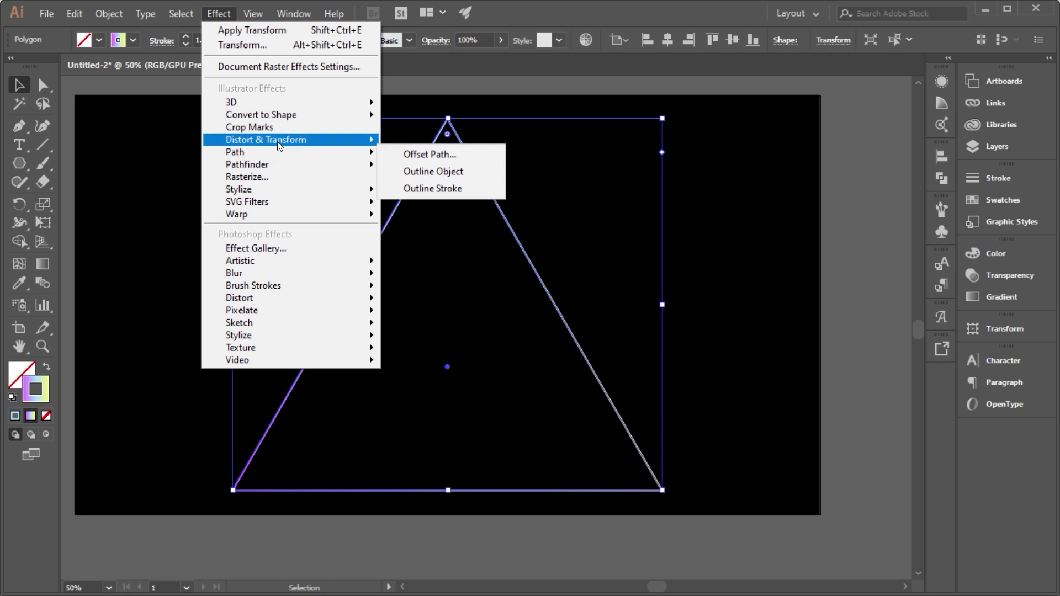
pyautogui.click(425, 205)
pyautogui.click(744, 496)
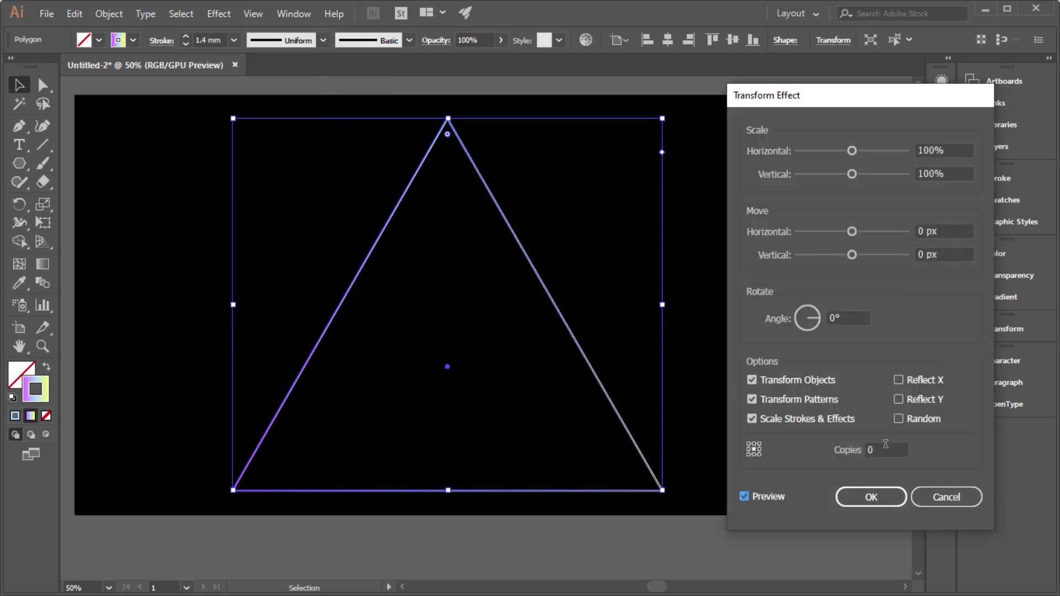
pyautogui.doubleClick(885, 448)
pyautogui.write('30')
pyautogui.click(844, 318)
pyautogui.write('2')
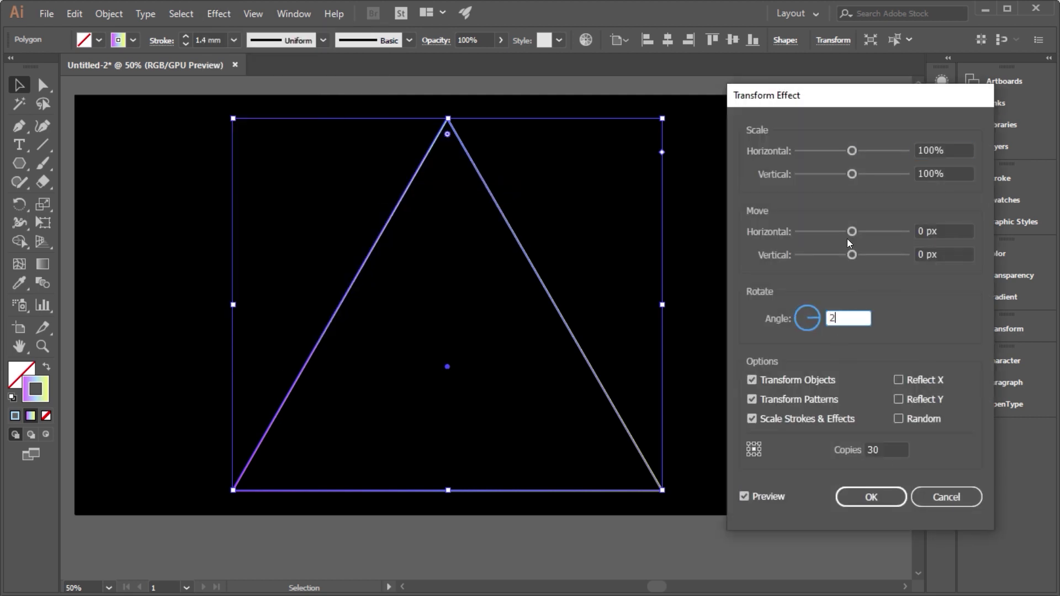
pyautogui.click(937, 151)
pyautogui.write('95')
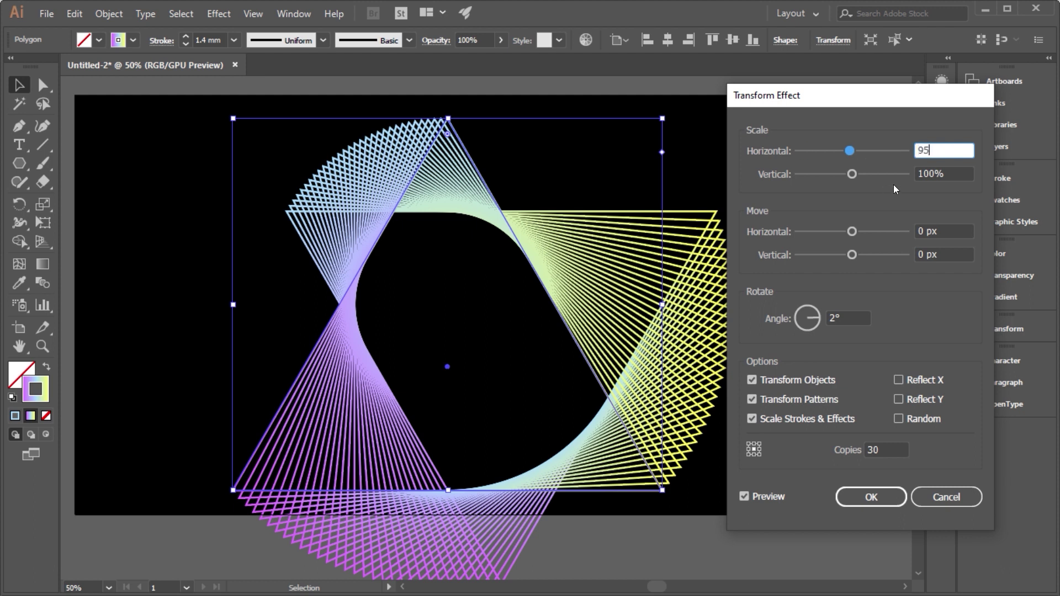
pyautogui.press('Tab')
pyautogui.write('95')
pyautogui.press('Tab')
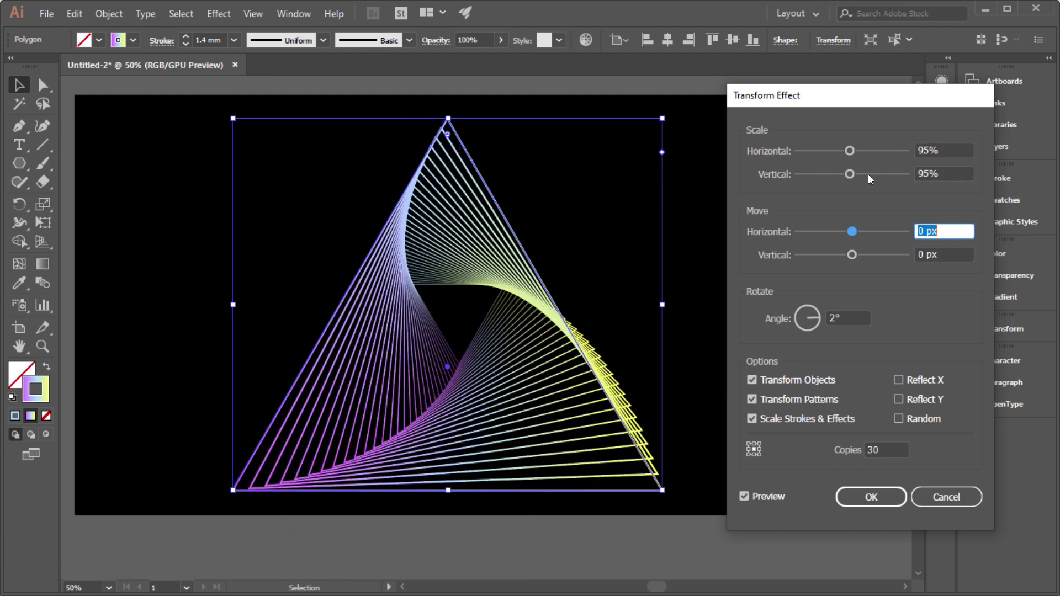
pyautogui.click(870, 500)
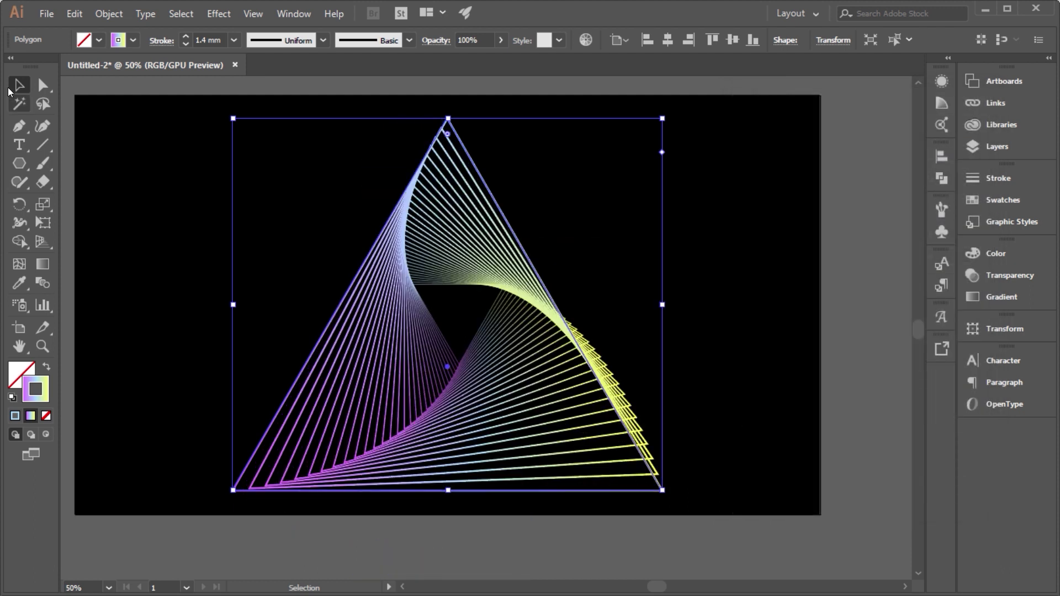
pyautogui.click(43, 84)
# Step: Drag the corner widget inward to round the triangle's corners, then deselect
pyautogui.moveTo(447, 134)
pyautogui.mouseDown()
pyautogui.moveTo(445, 189)
pyautogui.moveTo(476, 215)
pyautogui.mouseUp()
pyautogui.press('v')
pyautogui.click(829, 342)
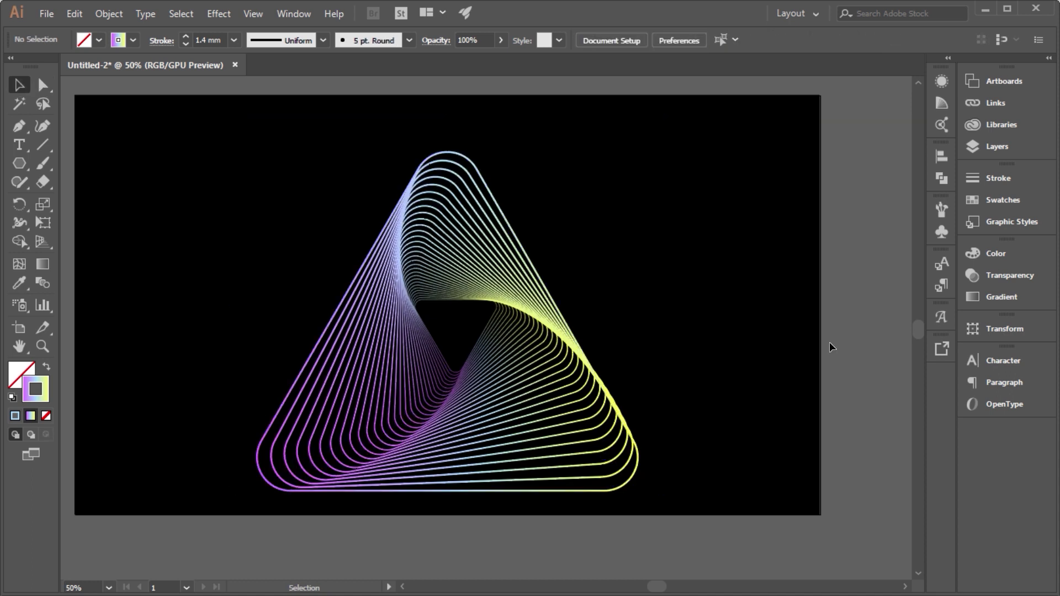
# Step: Zoom and pan around the rounded triangle spiral to inspect it
pyautogui.press('z')
pyautogui.click(500, 423)
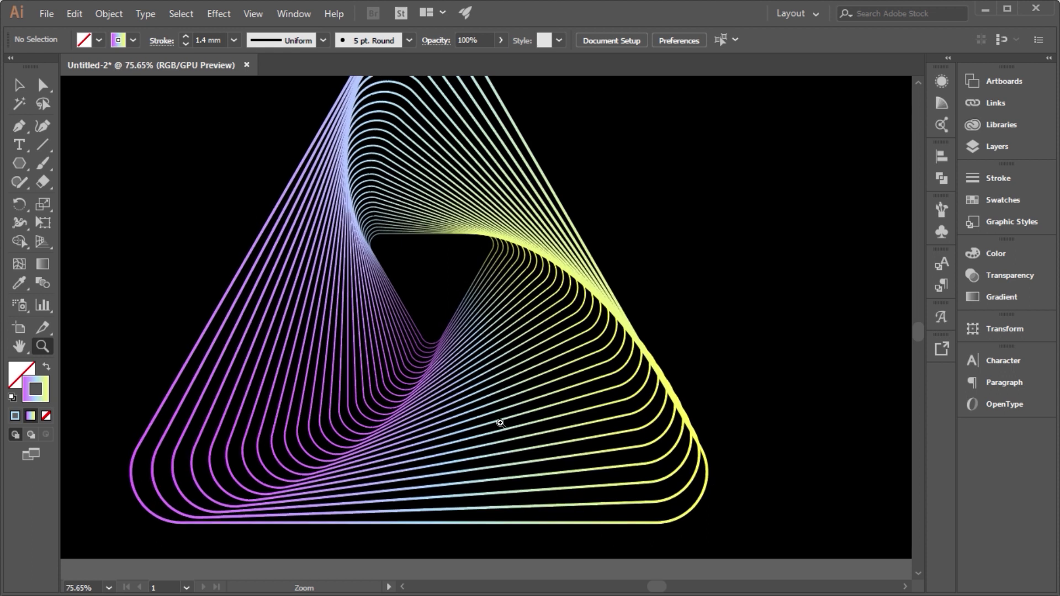
pyautogui.moveTo(485, 230)
pyautogui.mouseDown()
pyautogui.moveTo(684, 241)
pyautogui.moveTo(458, 333)
pyautogui.mouseUp()
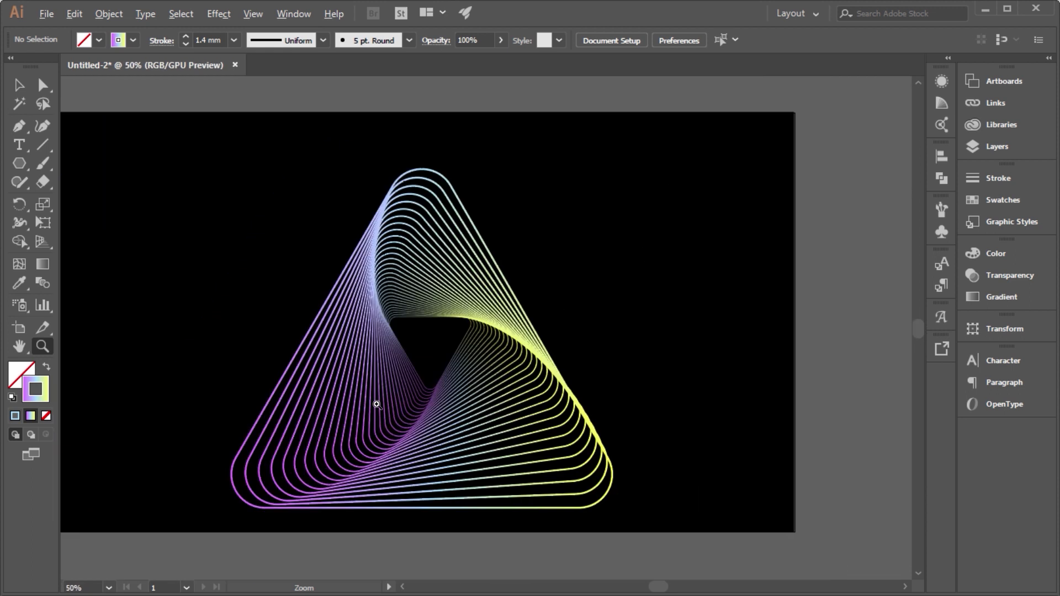
pyautogui.click(372, 410)
pyautogui.moveTo(457, 243); pyautogui.dragTo(456, 260)
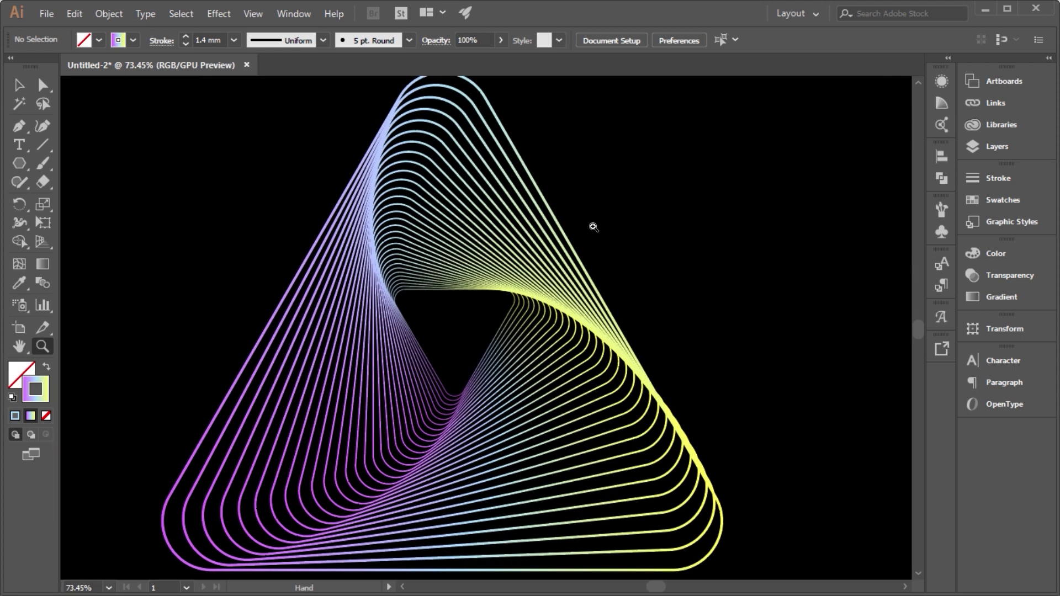
pyautogui.moveTo(593, 227)
pyautogui.mouseDown()
pyautogui.moveTo(585, 174)
pyautogui.moveTo(669, 159)
pyautogui.mouseUp()
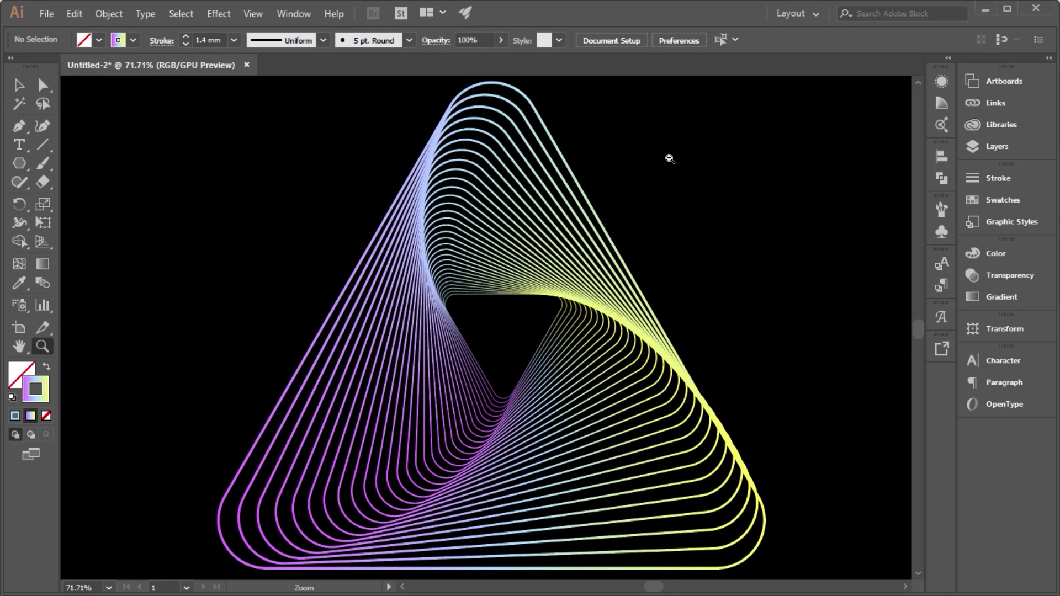
pyautogui.moveTo(668, 157); pyautogui.dragTo(664, 159)
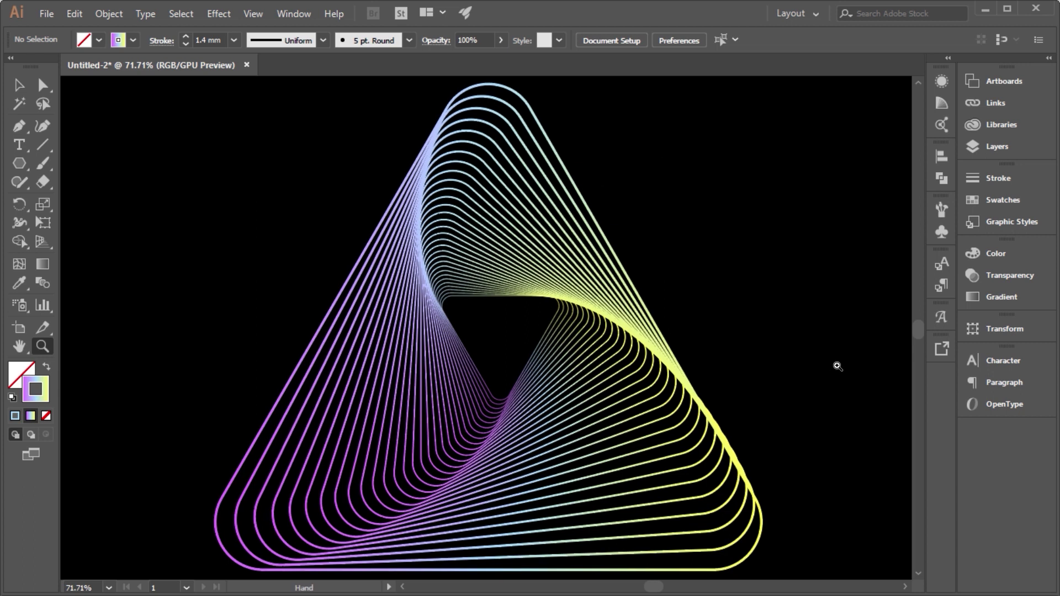
pyautogui.moveTo(25, 163); pyautogui.dragTo(78, 236)
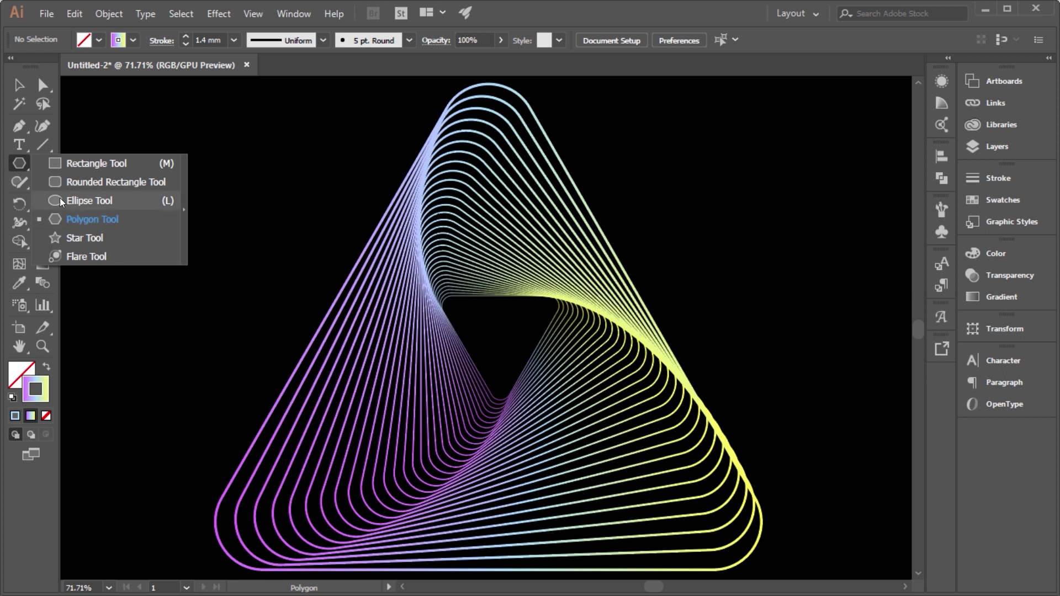
pyautogui.moveTo(77, 235); pyautogui.dragTo(23, 165)
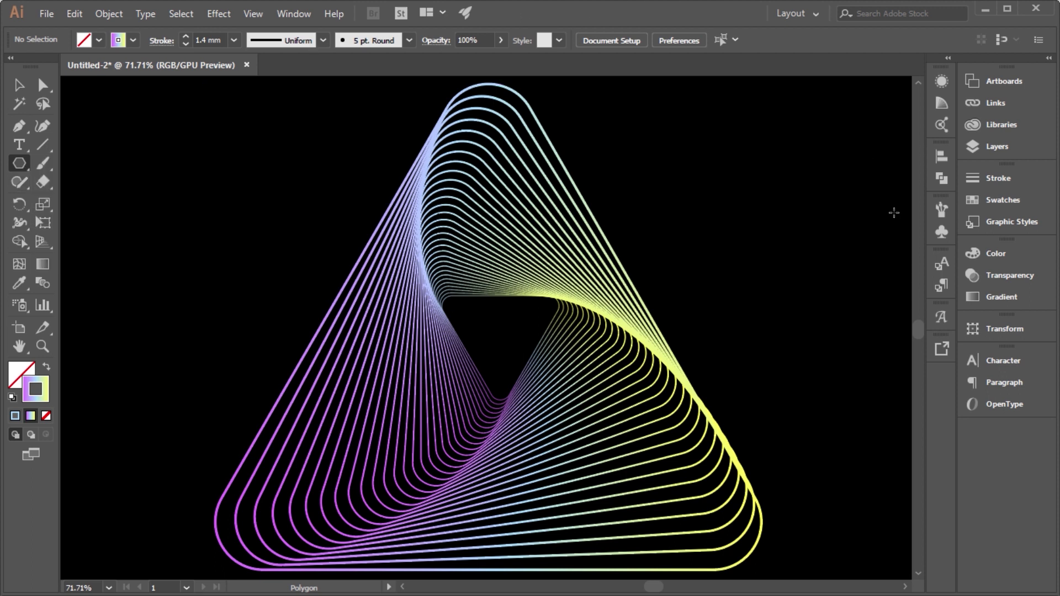
pyautogui.press('v')
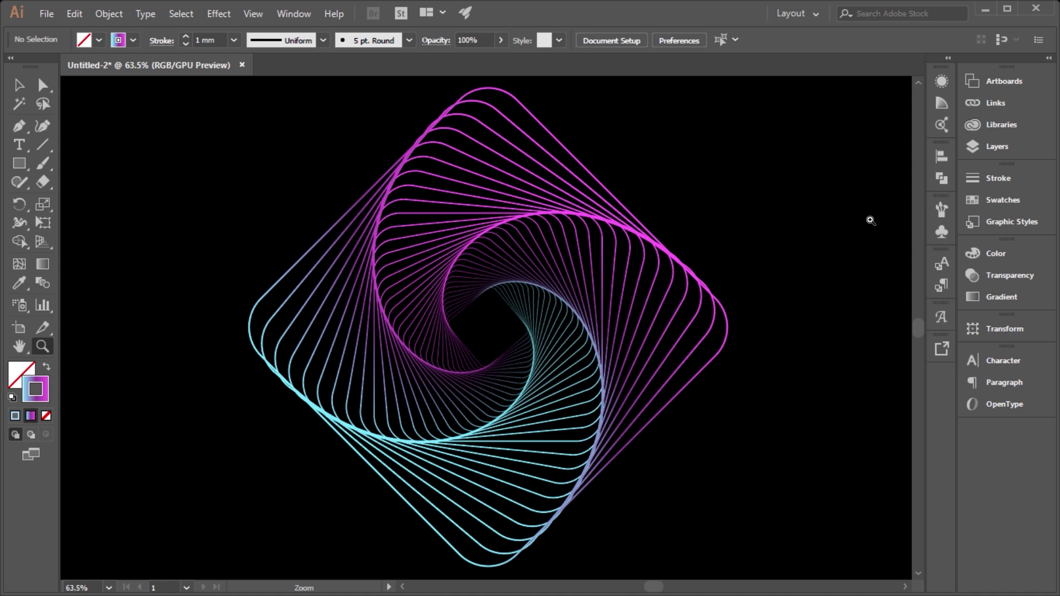
# Step: Delete the tilted rounded-square gradient spiral from the black artboard
pyautogui.press('v')
pyautogui.click(577, 217)
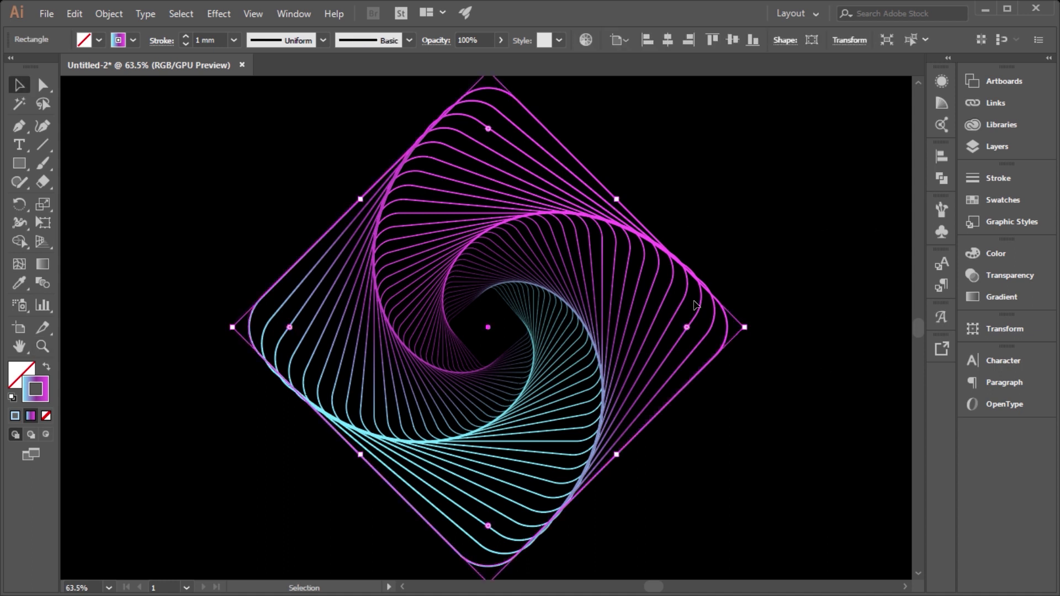
pyautogui.press('Delete')
pyautogui.click(19, 163)
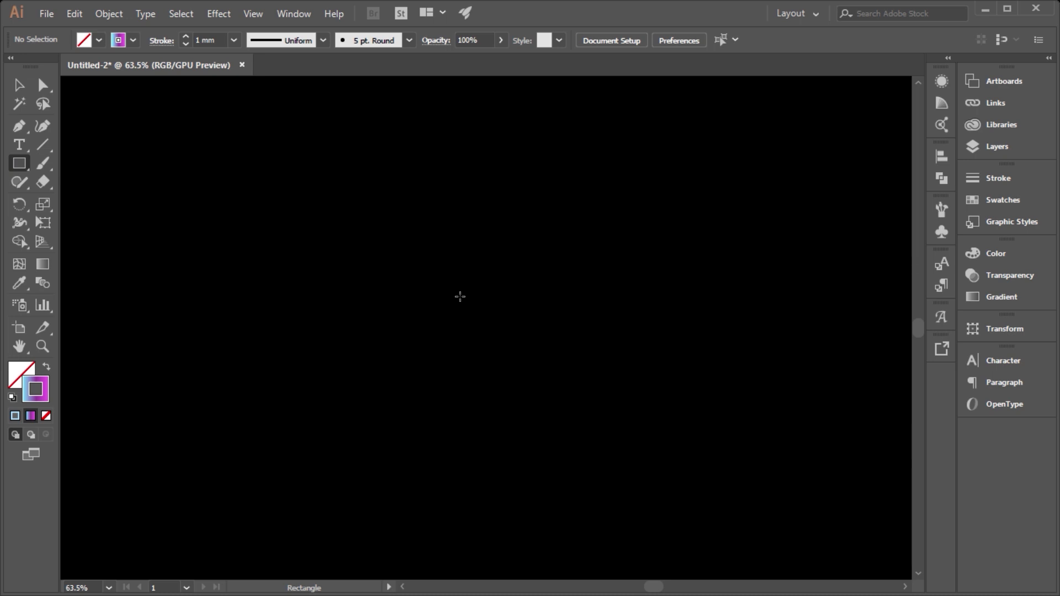
# Step: Draw a gradient-stroked square in the artboard centre and rotate it 45° into a diamond
pyautogui.moveTo(488, 327); pyautogui.dragTo(663, 480)
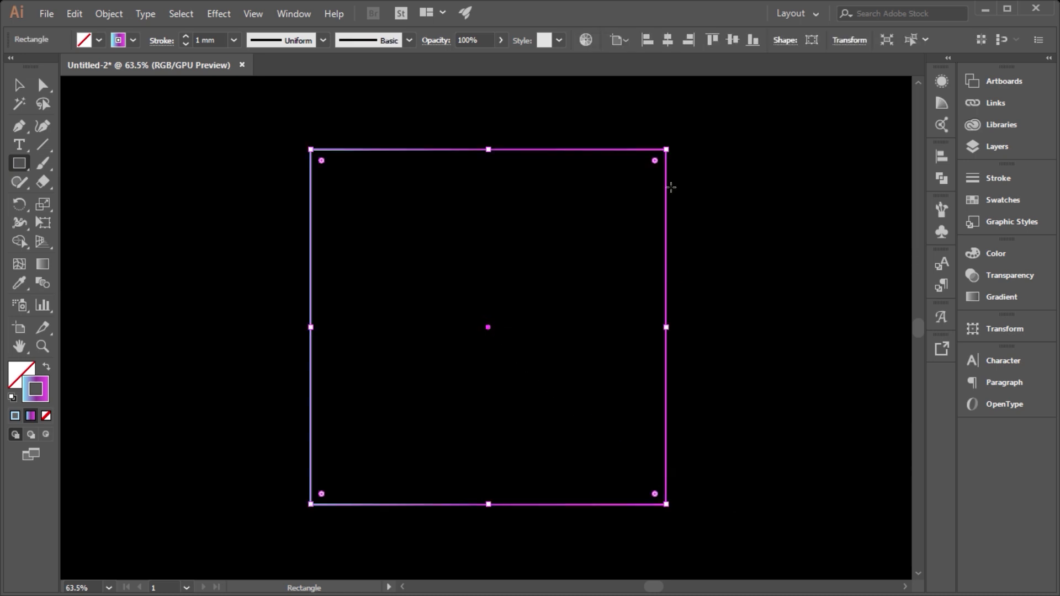
pyautogui.moveTo(670, 141); pyautogui.dragTo(699, 335)
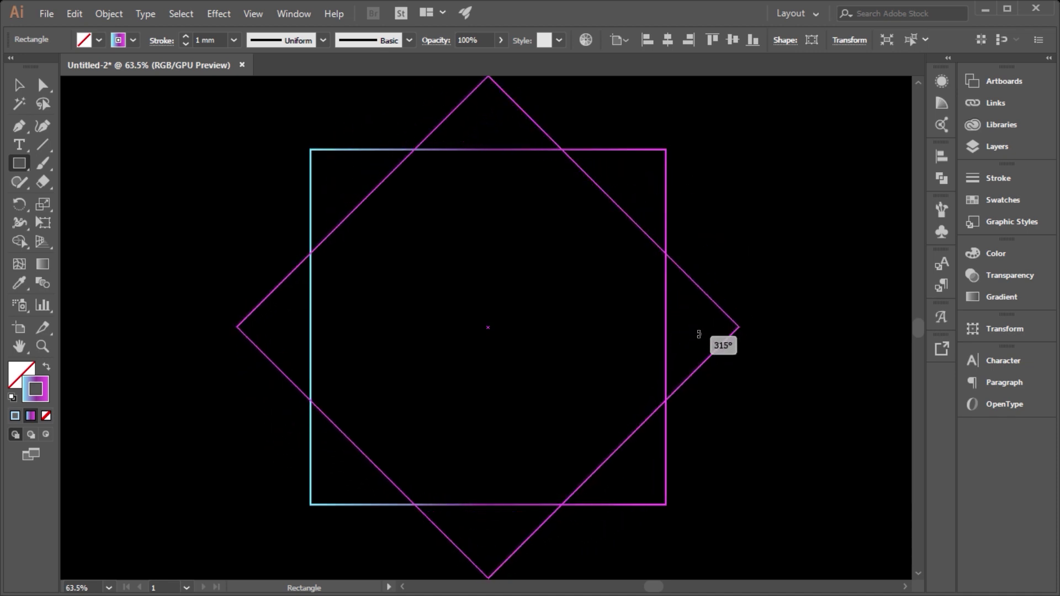
pyautogui.scroll(-1, 618, 332)
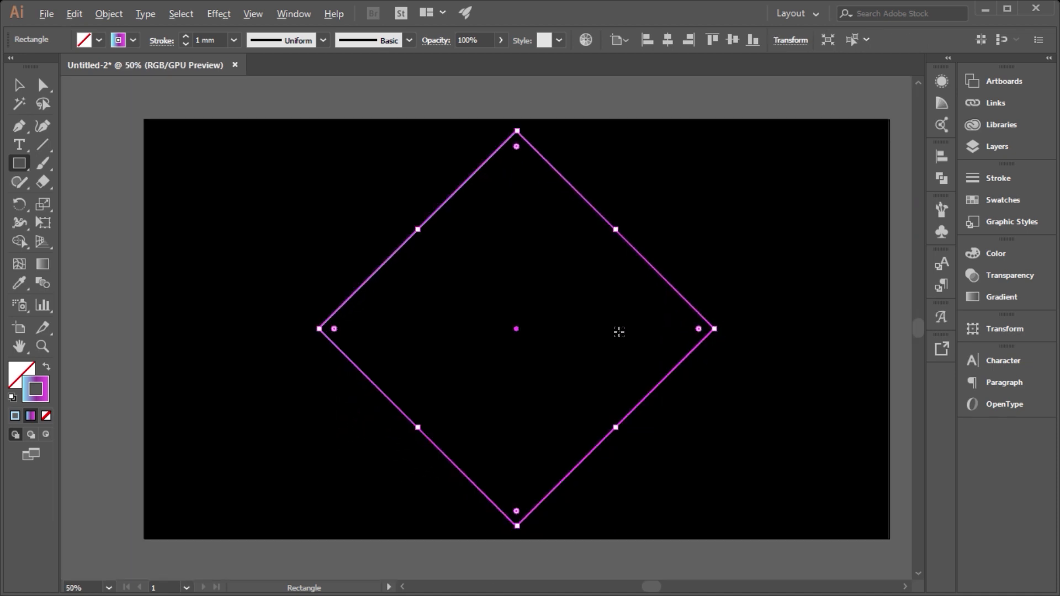
pyautogui.press('v')
pyautogui.click(751, 98)
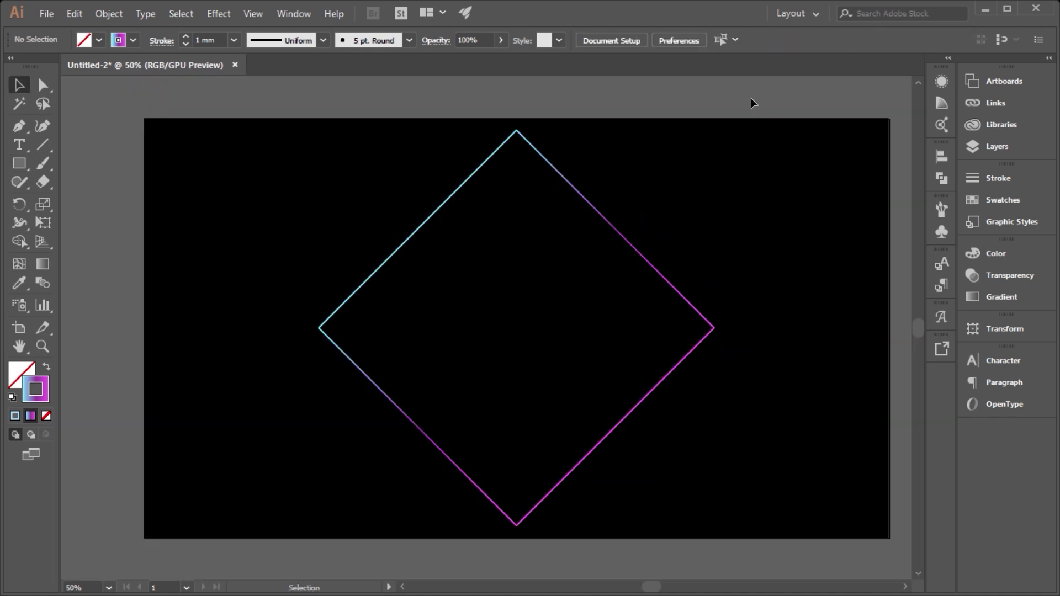
pyautogui.click(658, 270)
pyautogui.click(223, 15)
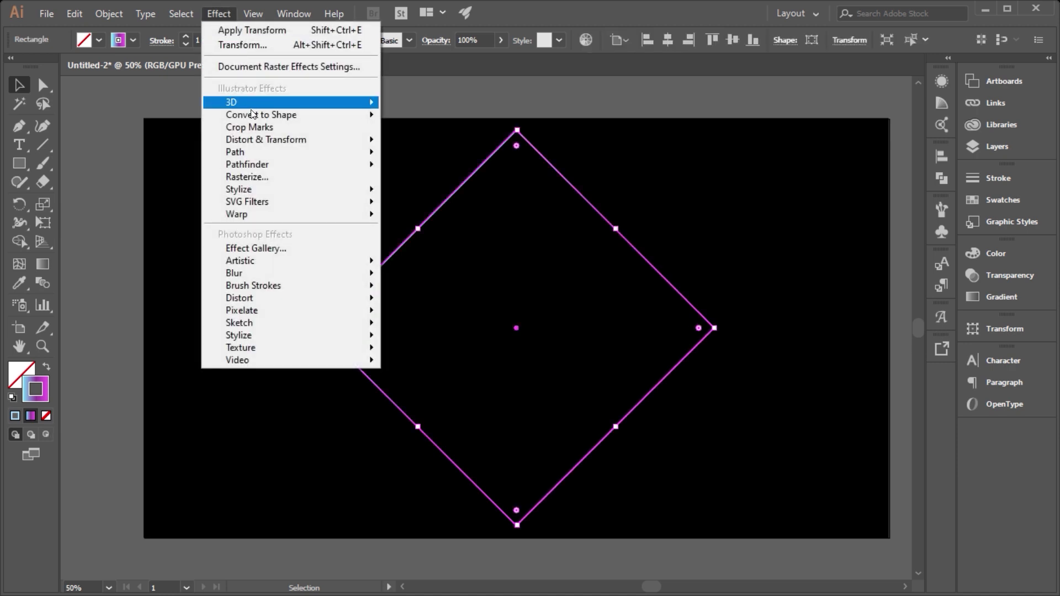
# Step: In the Transform effect with preview on, set horizontal and vertical scale to 95%
pyautogui.click(406, 194)
pyautogui.click(768, 496)
pyautogui.moveTo(949, 150); pyautogui.dragTo(892, 150)
pyautogui.write('95')
pyautogui.press('Tab')
pyautogui.write('95')
pyautogui.press('Tab')
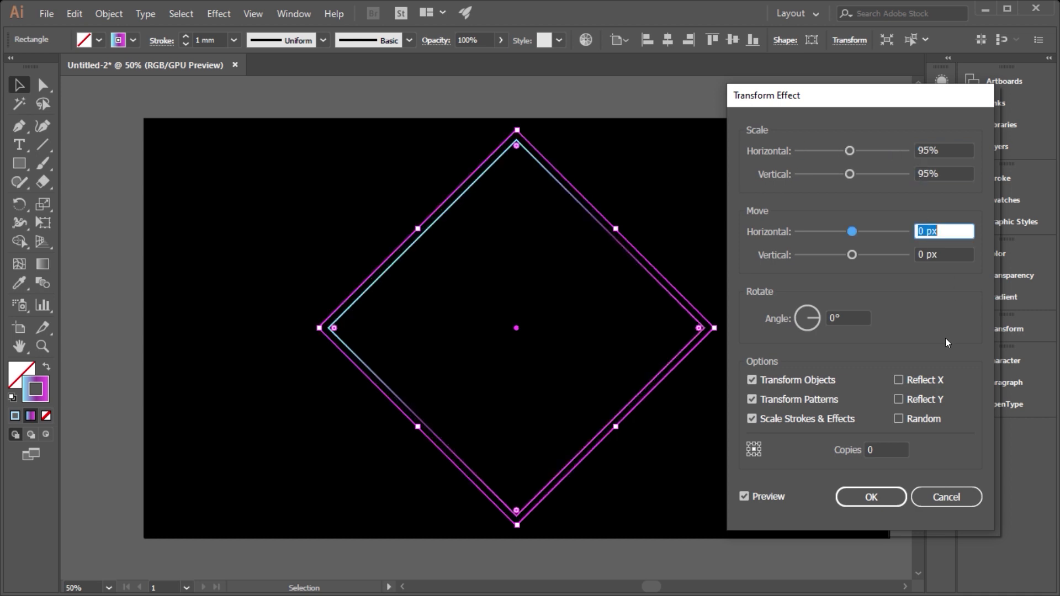
# Step: Set the Transform copies to 35 and the rotation angle to 5°
pyautogui.doubleClick(885, 449)
pyautogui.write('35')
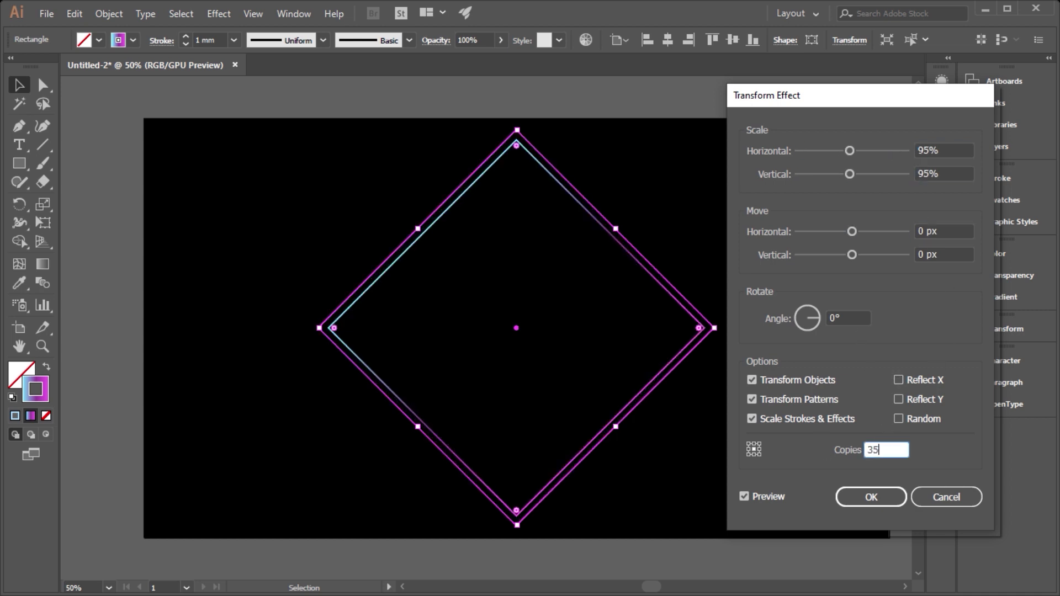
pyautogui.press('Tab')
pyautogui.doubleClick(844, 317)
pyautogui.write('5')
pyautogui.press('Tab')
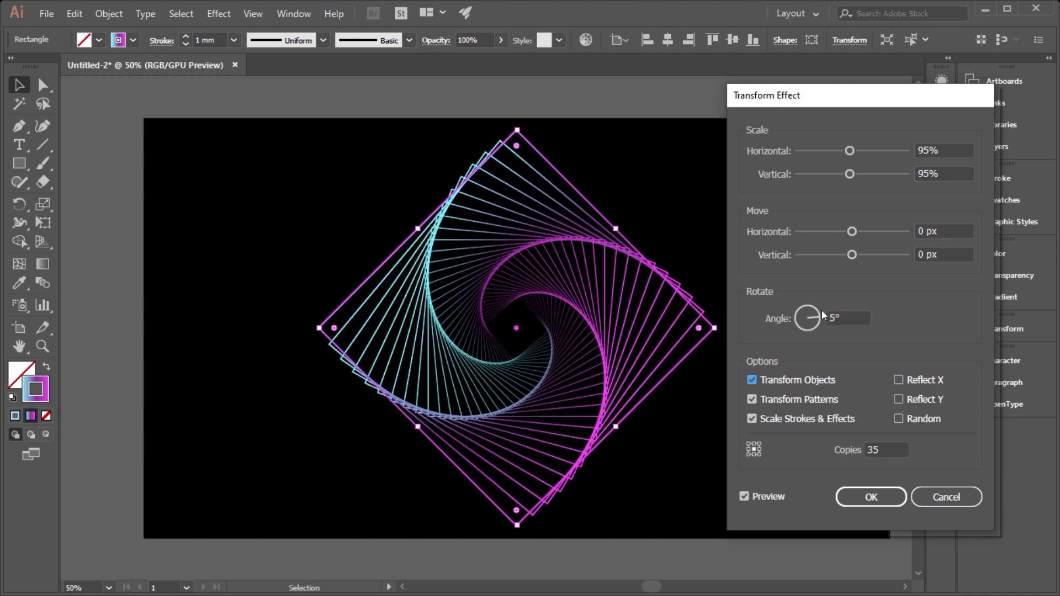
# Step: Raise the copies to 41 and apply the Transform effect
pyautogui.doubleClick(894, 448)
pyautogui.write('40')
pyautogui.press('Tab')
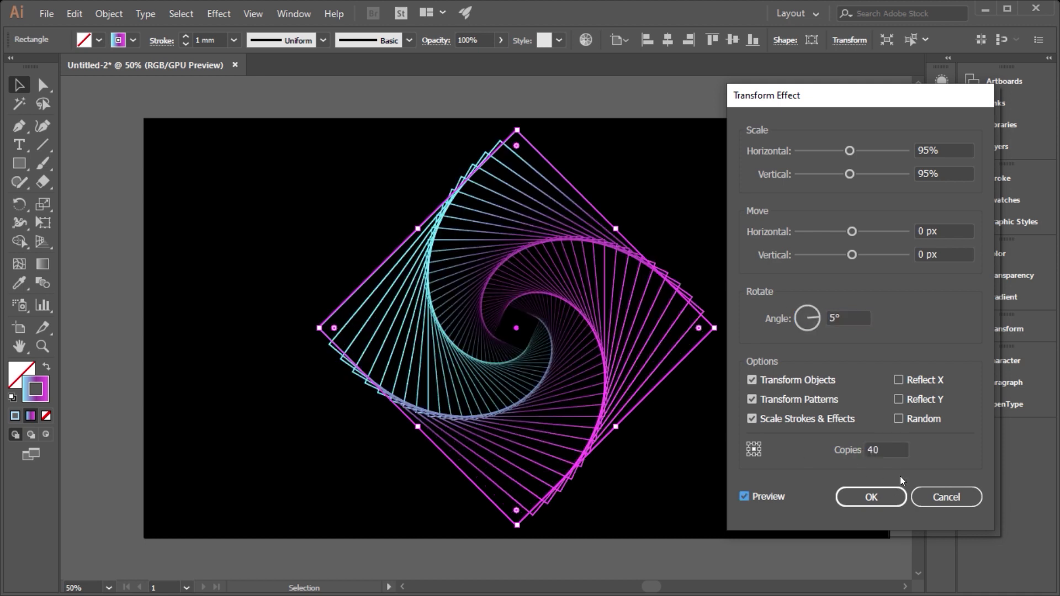
pyautogui.doubleClick(870, 449)
pyautogui.press('Up')
pyautogui.press('Up')
pyautogui.press('Up')
pyautogui.press('Up')
pyautogui.press('Up')
pyautogui.press('Up')
pyautogui.click(869, 497)
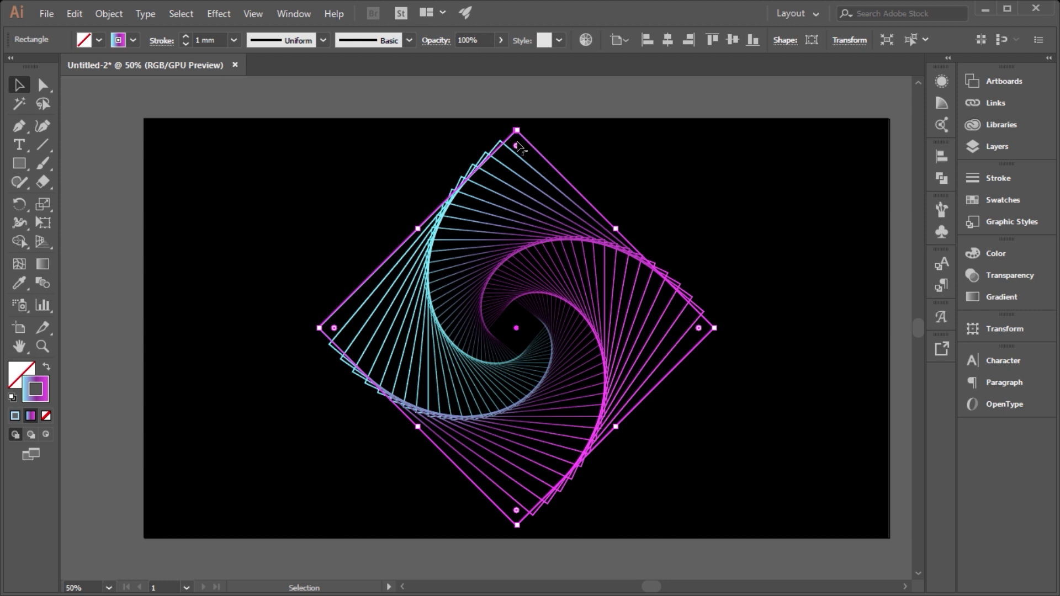
# Step: Drag the live-corner widget inward to round every line of the square spiral
pyautogui.moveTo(516, 146); pyautogui.dragTo(512, 184)
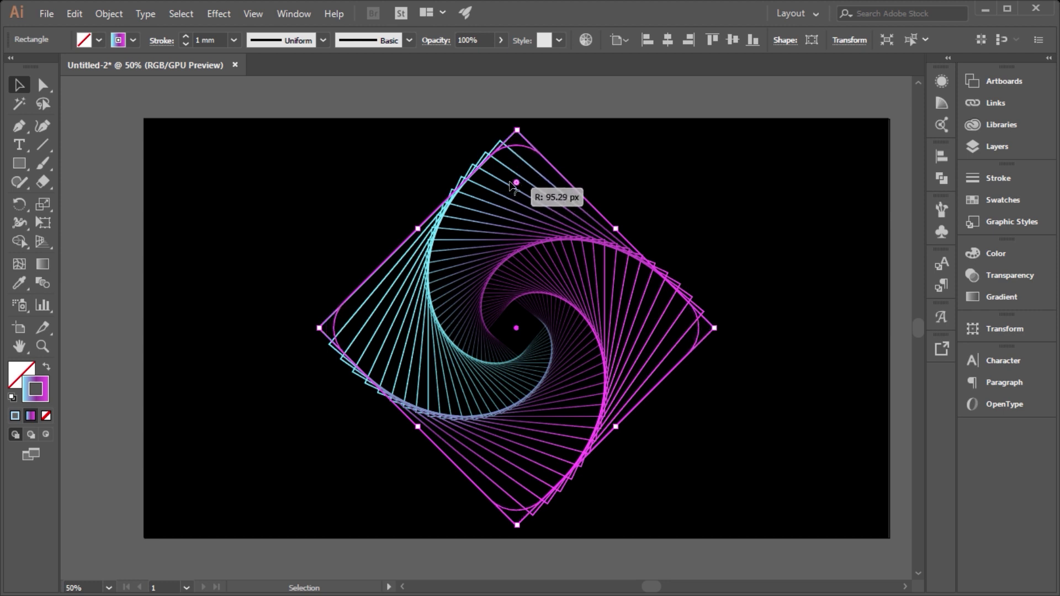
pyautogui.click(712, 98)
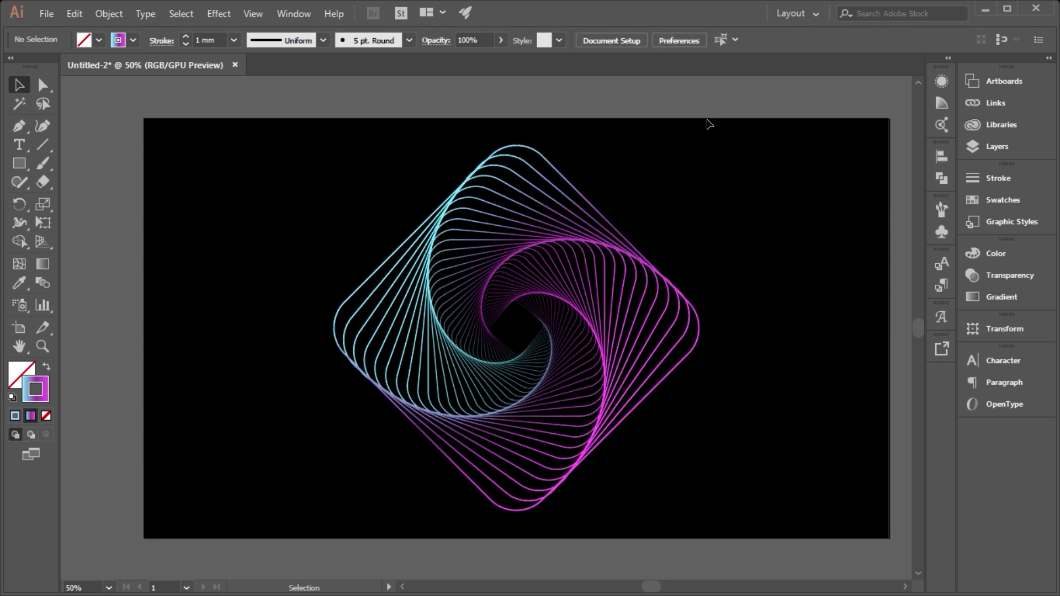
pyautogui.scroll(1, 548, 345)
pyautogui.scroll(1, 548, 345)
pyautogui.scroll(-1, 549, 345)
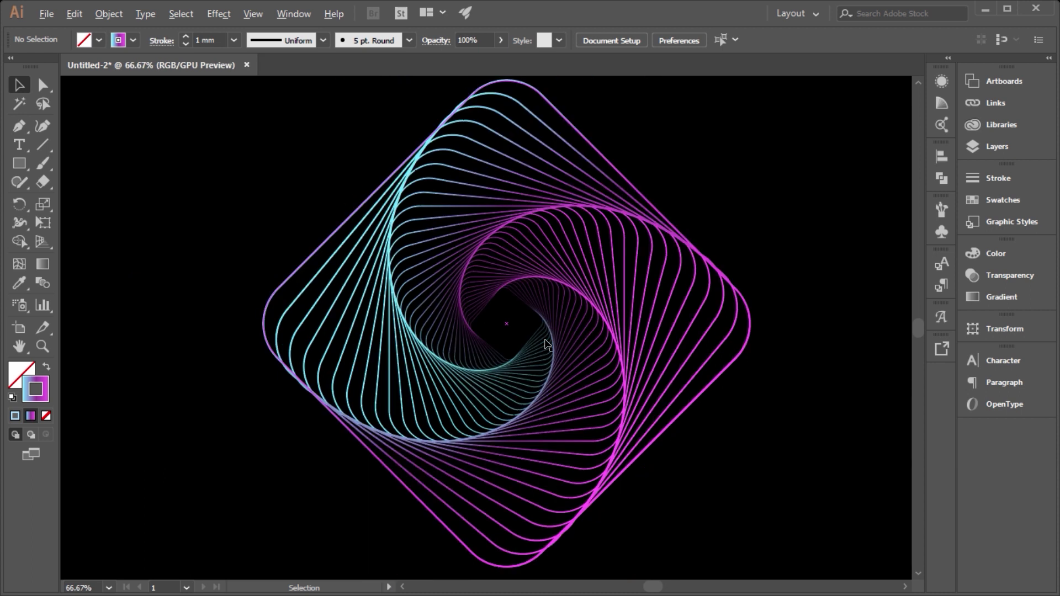
# Step: Delete the rounded square spiral to clear the artboard
pyautogui.scroll(1, 530, 309)
pyautogui.scroll(-2, 516, 282)
pyautogui.scroll(1, 519, 320)
pyautogui.scroll(1, 523, 378)
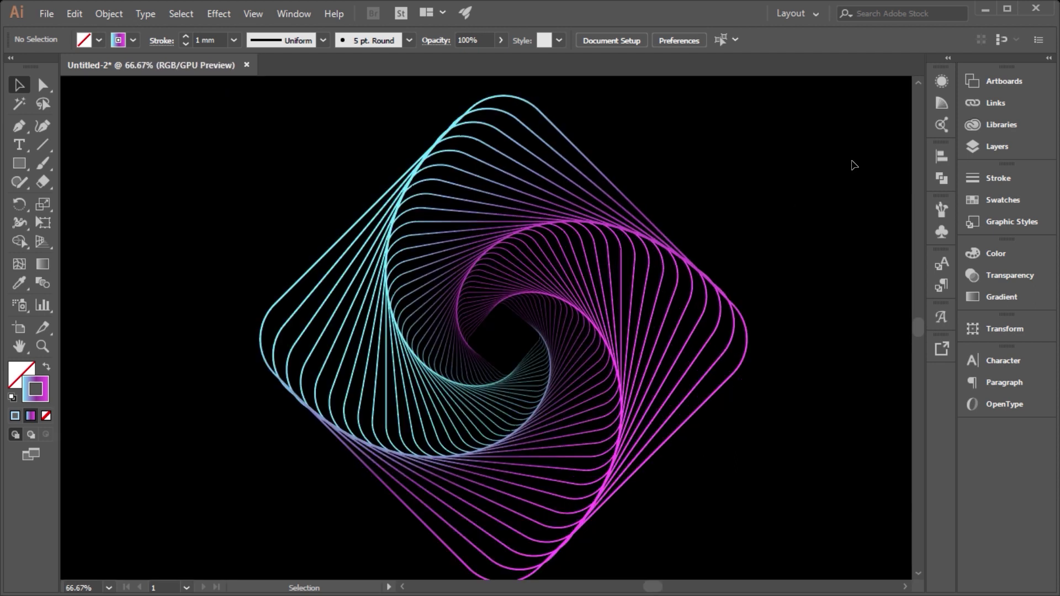
pyautogui.click(682, 259)
pyautogui.press('Delete')
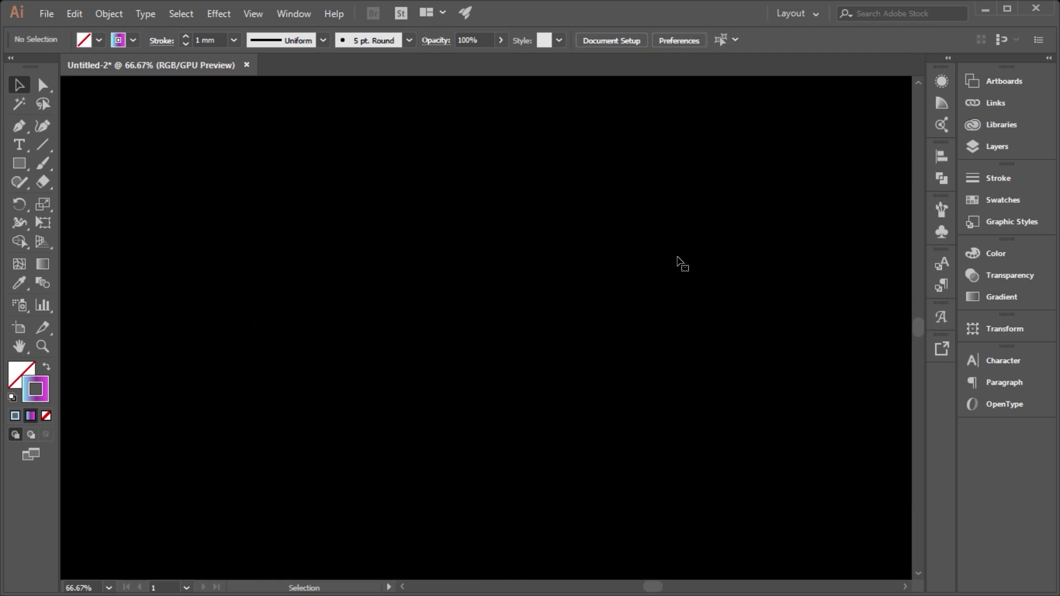
# Step: Draw a large square from the artboard centre and rotate it 45° into a diamond
pyautogui.click(18, 164)
pyautogui.moveTo(504, 339); pyautogui.dragTo(307, 248)
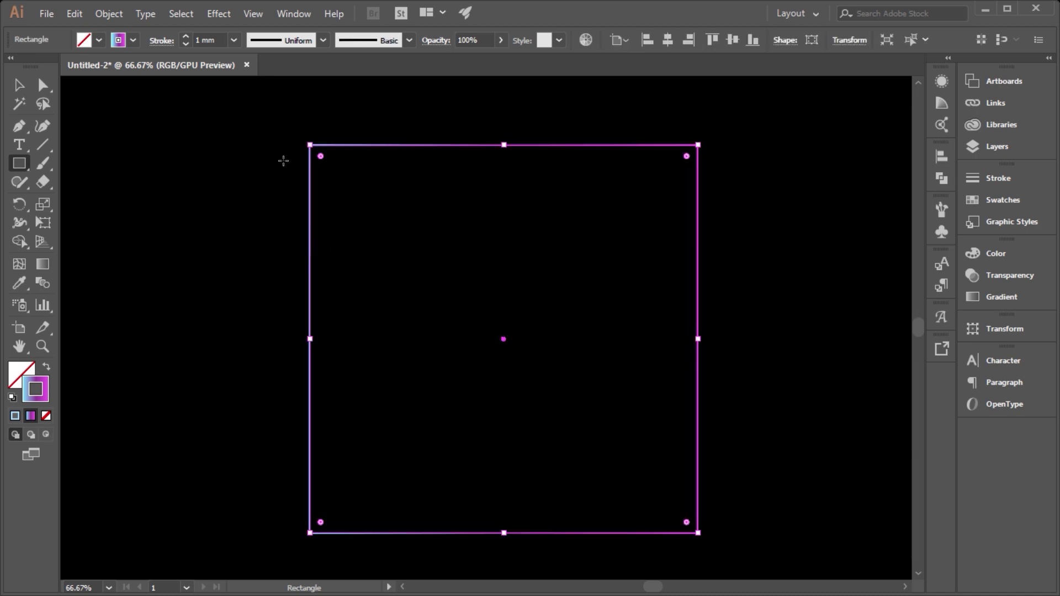
pyautogui.moveTo(304, 135); pyautogui.dragTo(543, 118)
pyautogui.scroll(-1, 542, 162)
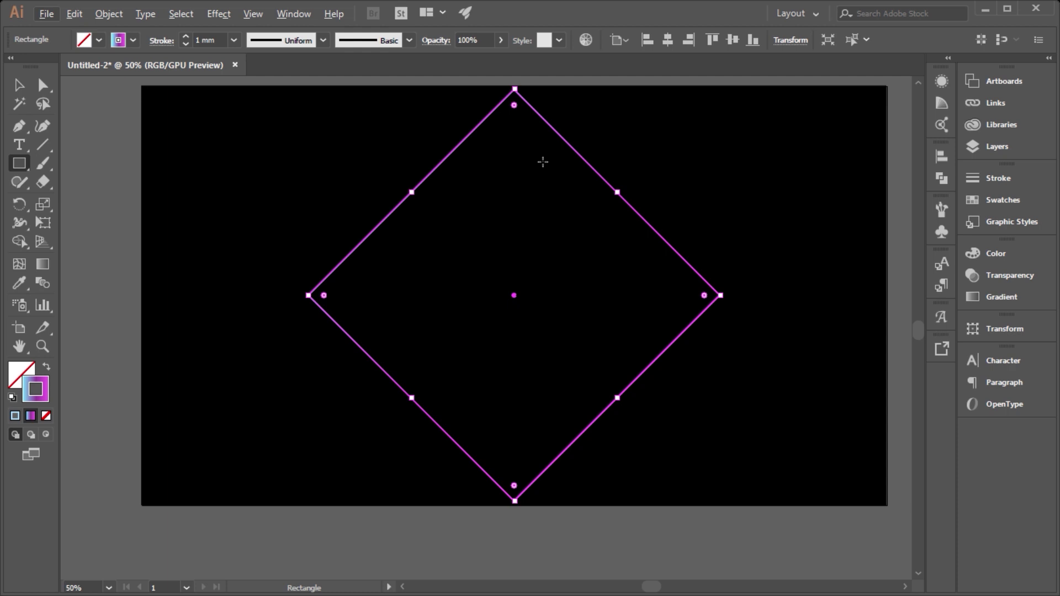
# Step: Eyedrop the purple-yellow gradient onto the diamond and move it from fill to stroke
pyautogui.click(973, 148)
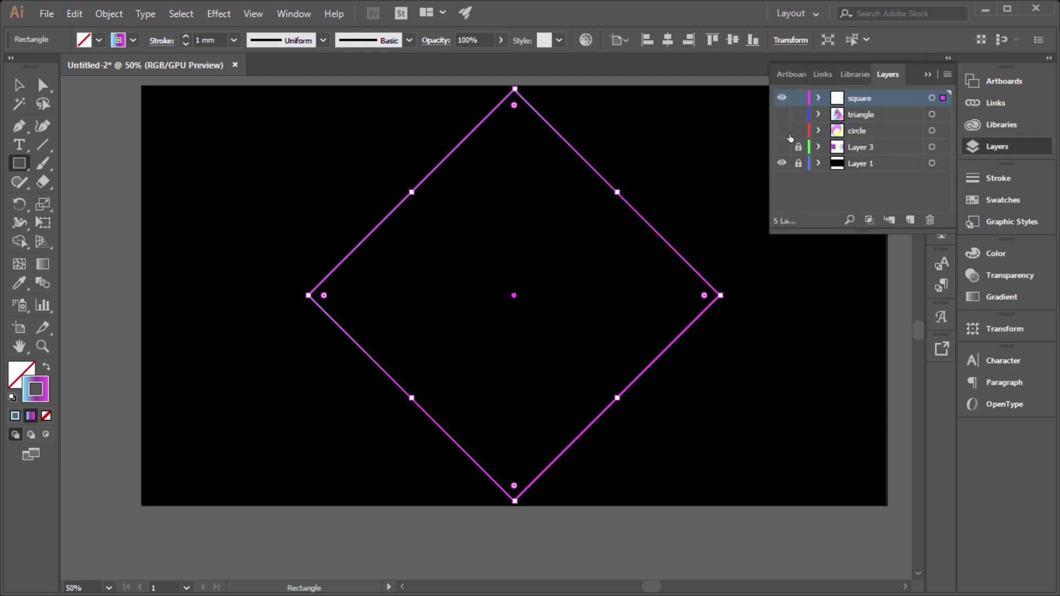
pyautogui.scroll(1, 756, 226)
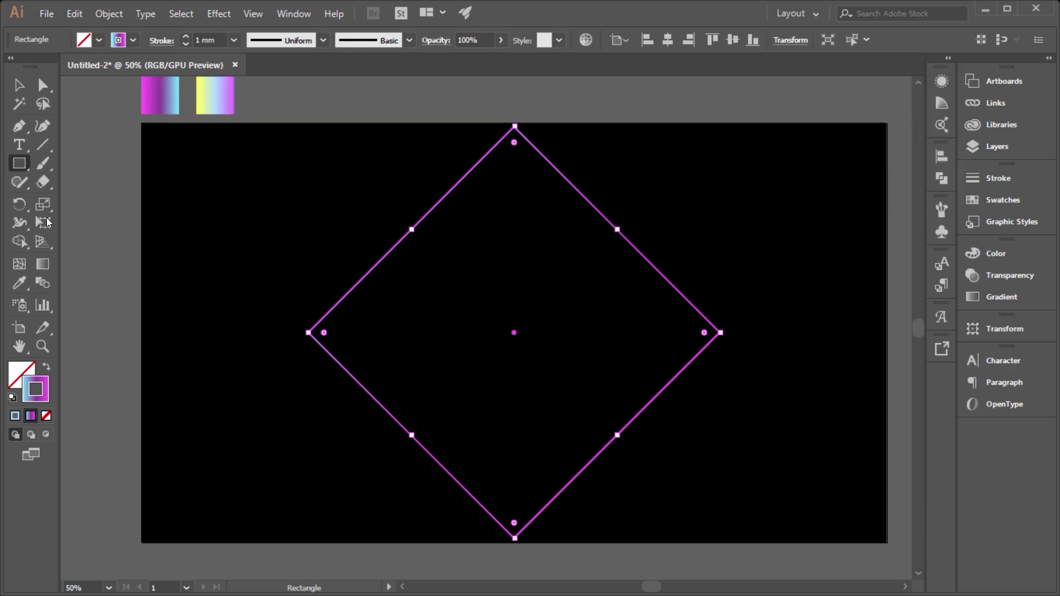
pyautogui.click(19, 283)
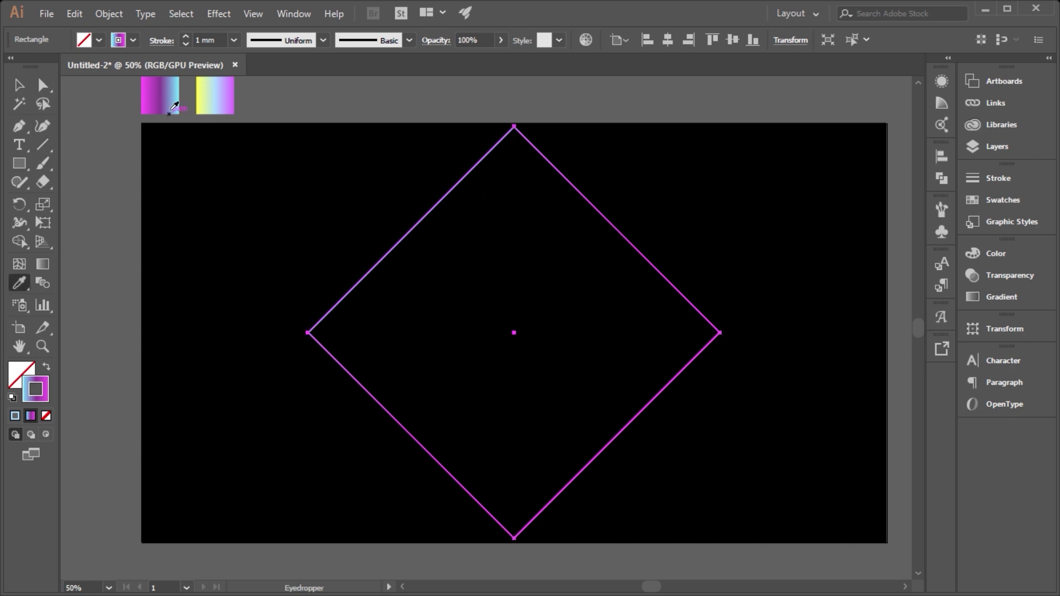
pyautogui.click(215, 97)
pyautogui.click(47, 367)
# Step: Set the diamond's stroke weight to 1 mm
pyautogui.press('v')
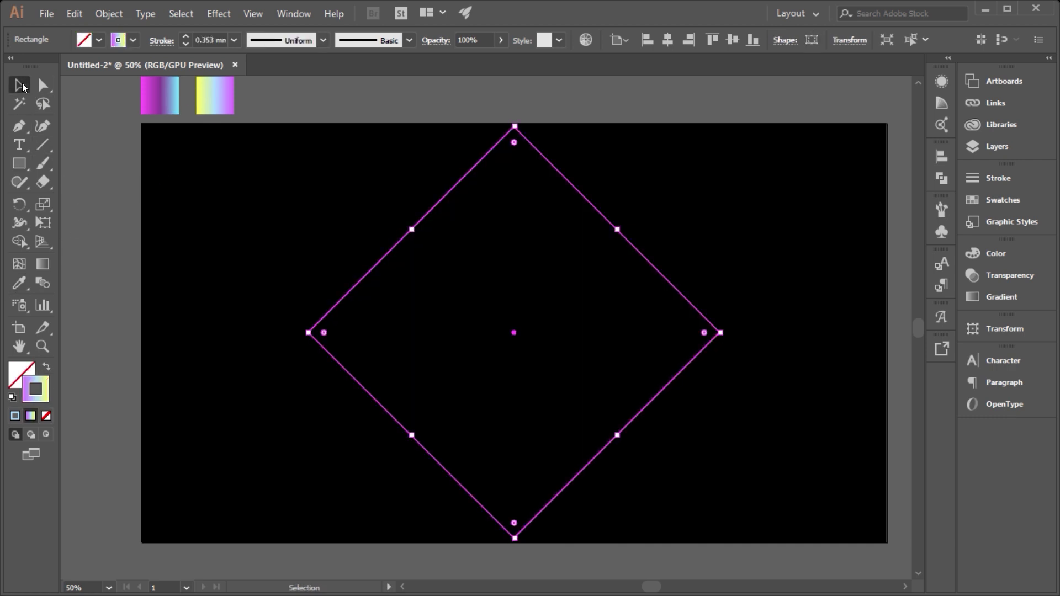
pyautogui.click(234, 40)
pyautogui.click(249, 133)
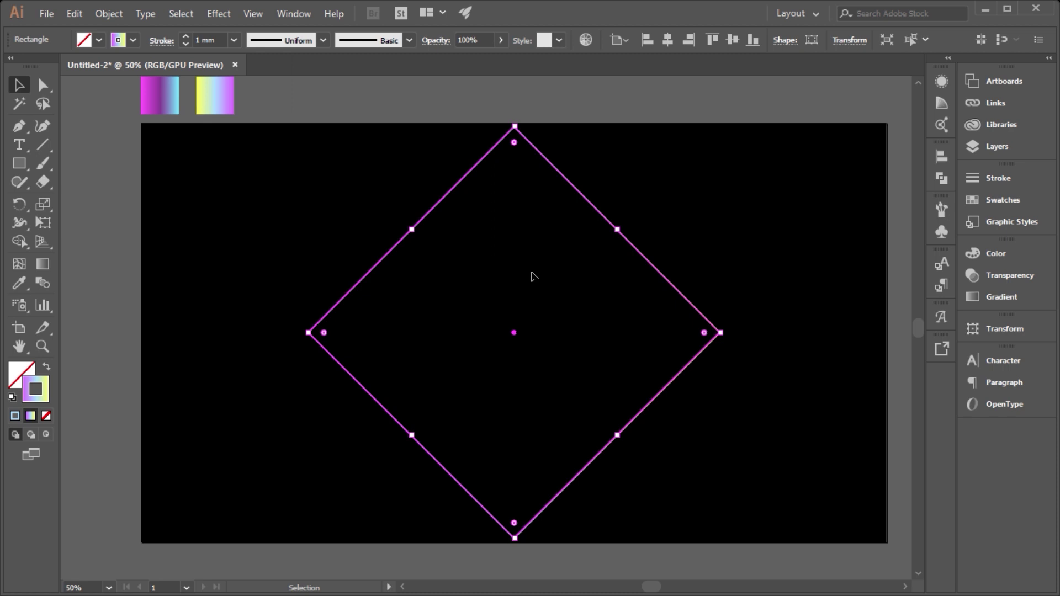
pyautogui.click(784, 263)
pyautogui.click(657, 272)
pyautogui.click(218, 13)
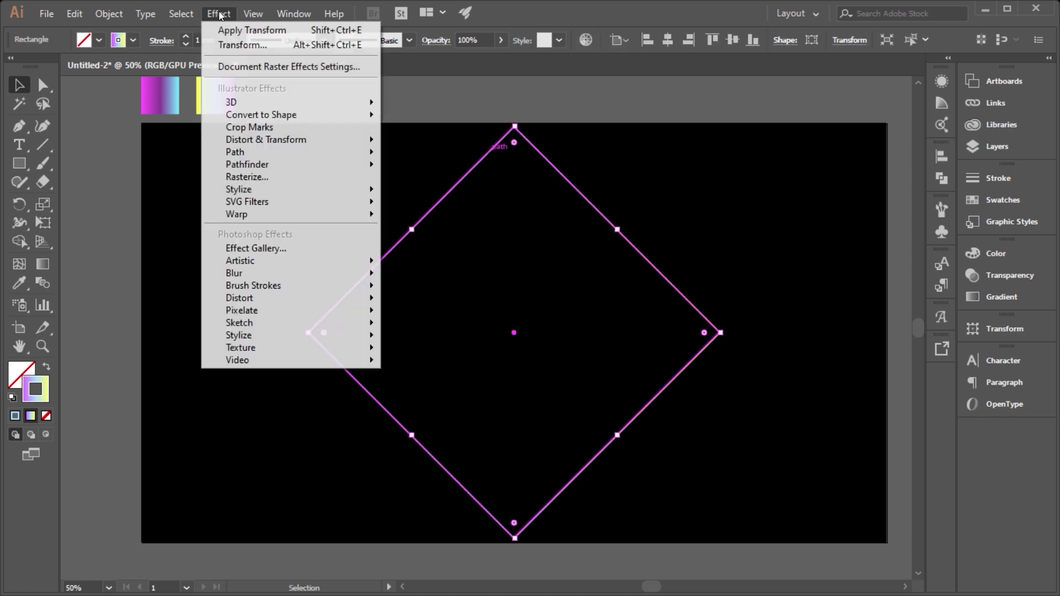
# Step: Set the Transform effect's horizontal and vertical scale to 95%
pyautogui.click(410, 194)
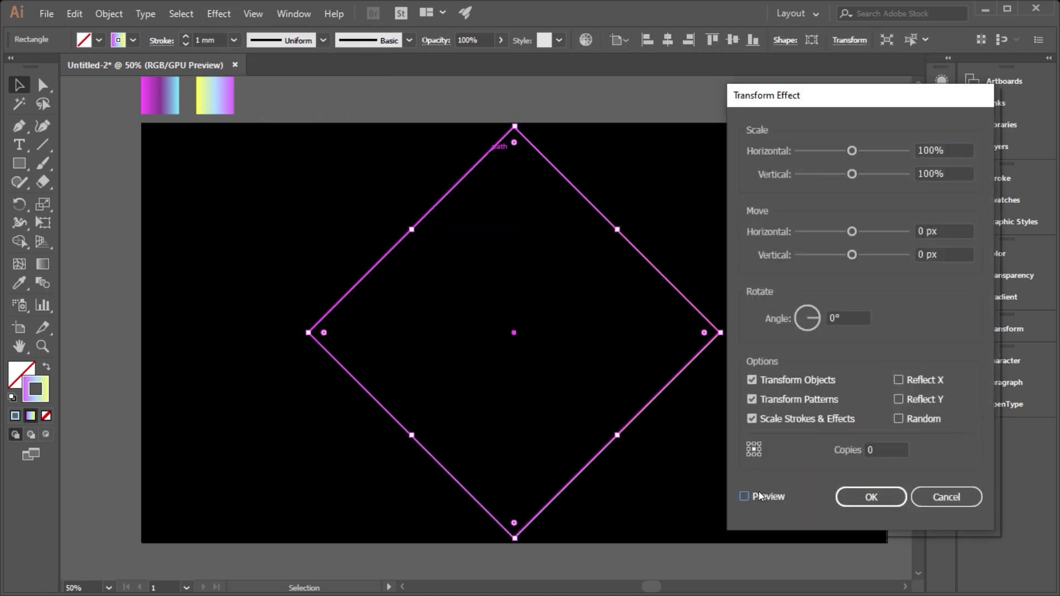
pyautogui.doubleClick(939, 150)
pyautogui.write('95')
pyautogui.press('Tab')
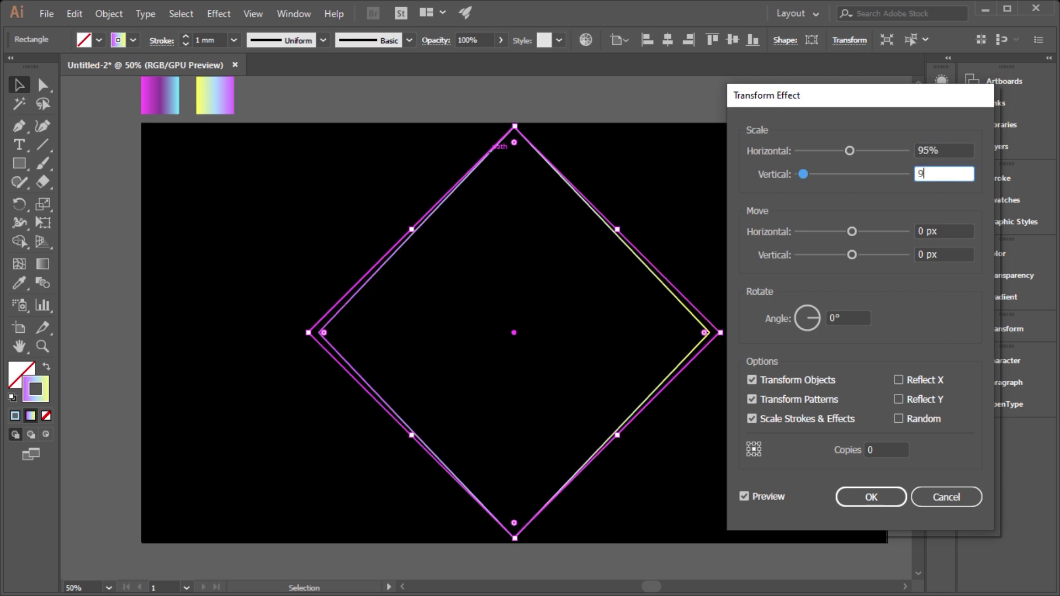
pyautogui.write('95')
pyautogui.press('Tab')
# Step: Set a 5° rotation angle and 36 copies, then apply the Transform effect
pyautogui.click(869, 449)
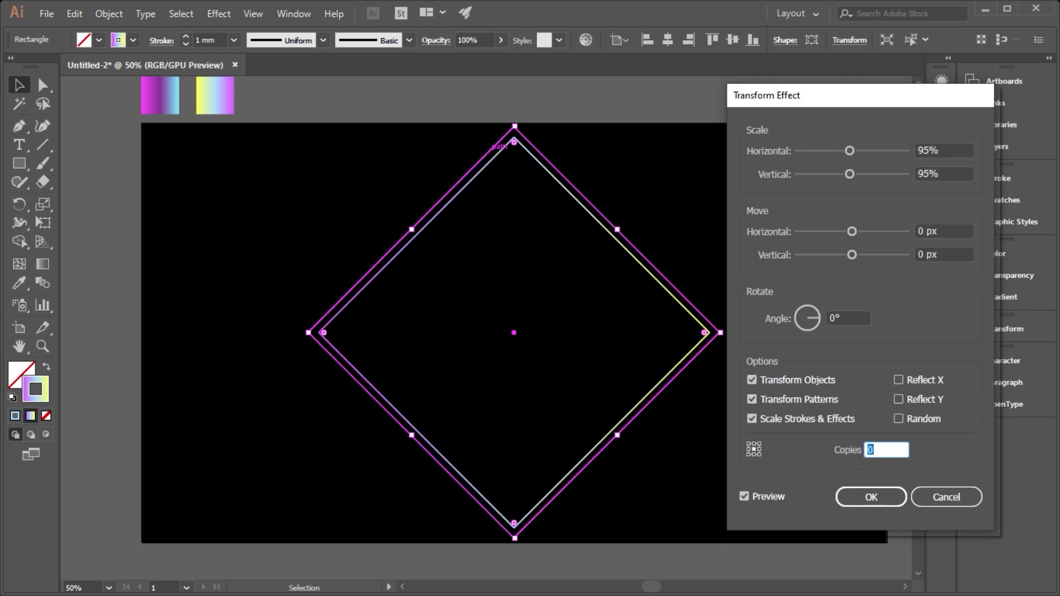
pyautogui.write('37')
pyautogui.click(813, 325)
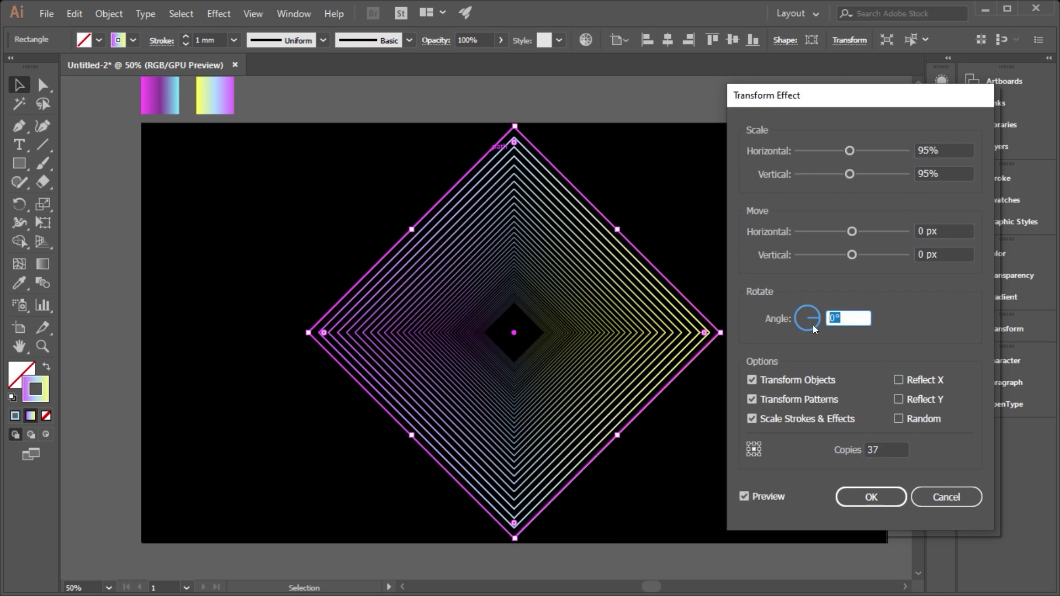
pyautogui.press('Up')
pyautogui.press('Up')
pyautogui.press('Up')
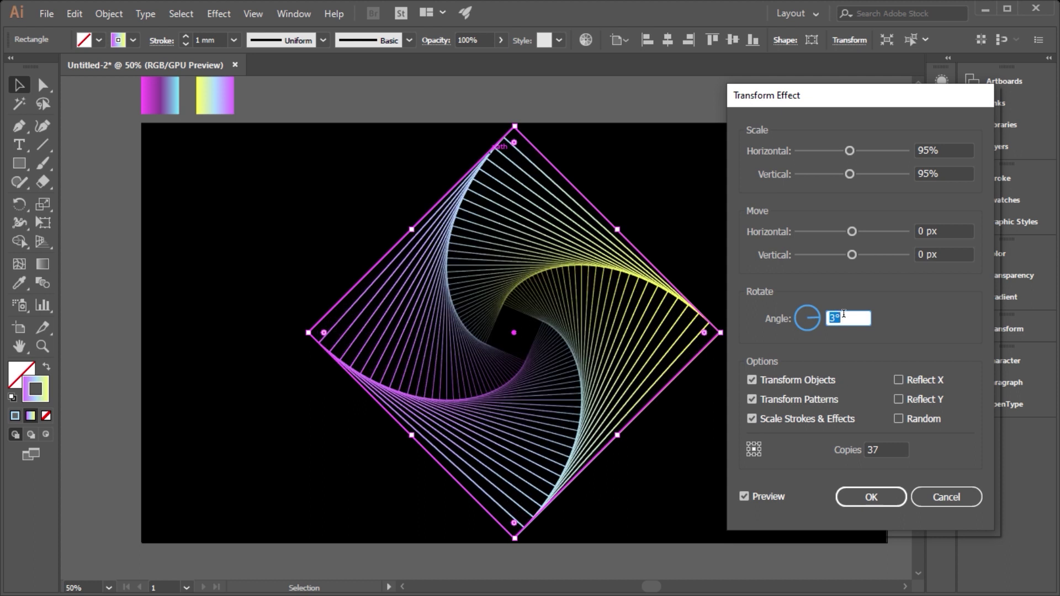
pyautogui.press('Up')
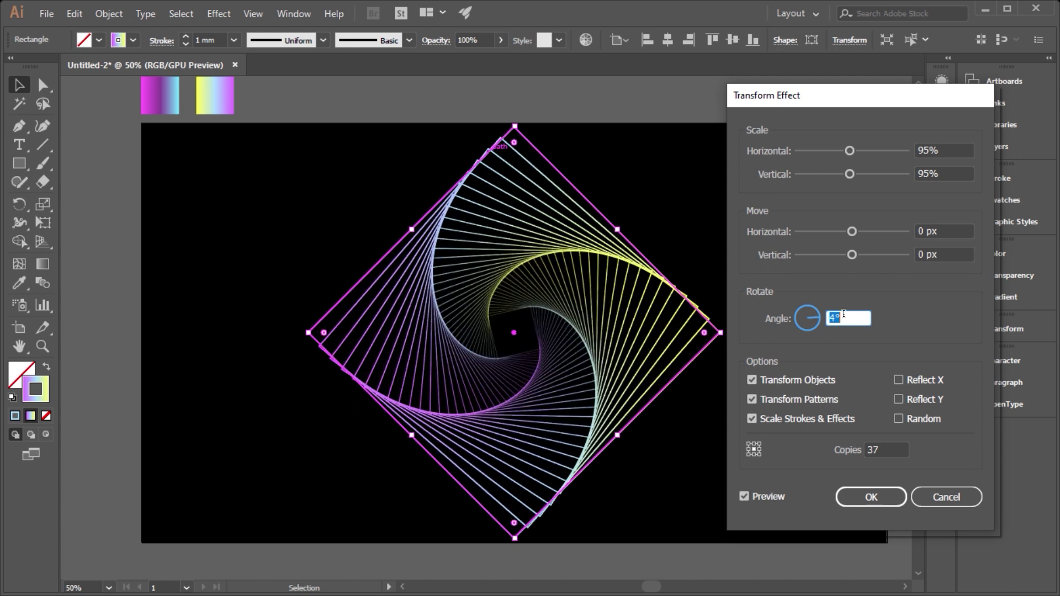
pyautogui.press('Up')
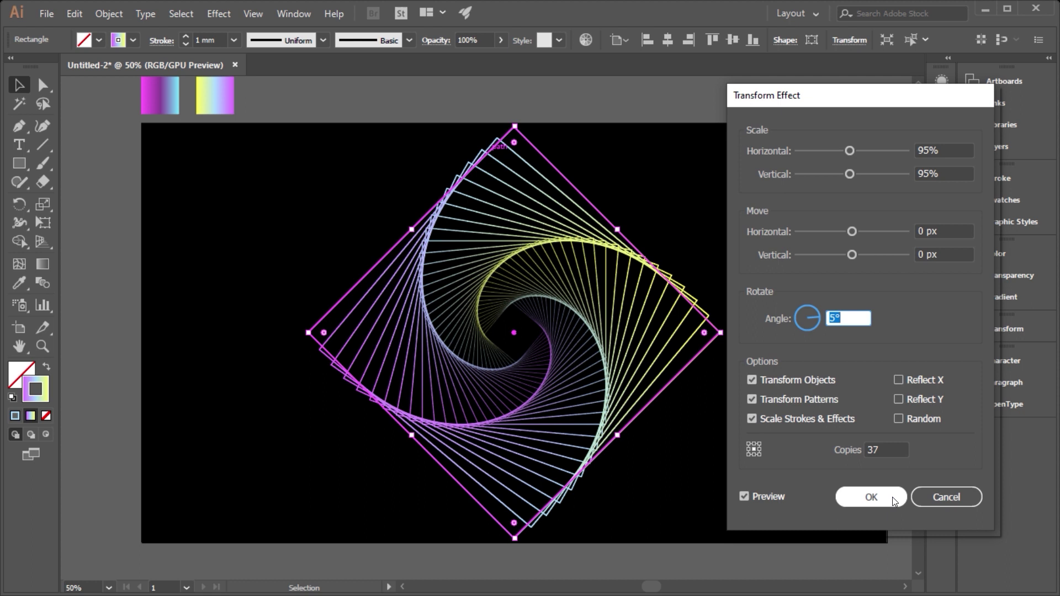
pyautogui.click(886, 449)
pyautogui.press('Down')
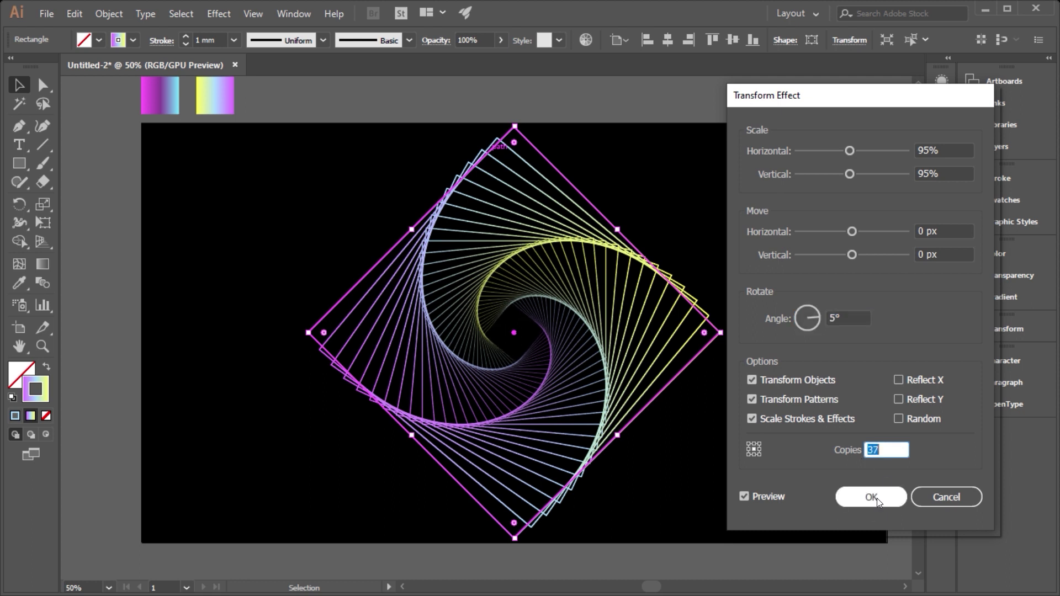
pyautogui.click(871, 497)
# Step: Round the corners of every spiral square to about 87 px with the live-corner widget
pyautogui.moveTo(514, 143); pyautogui.dragTo(514, 164)
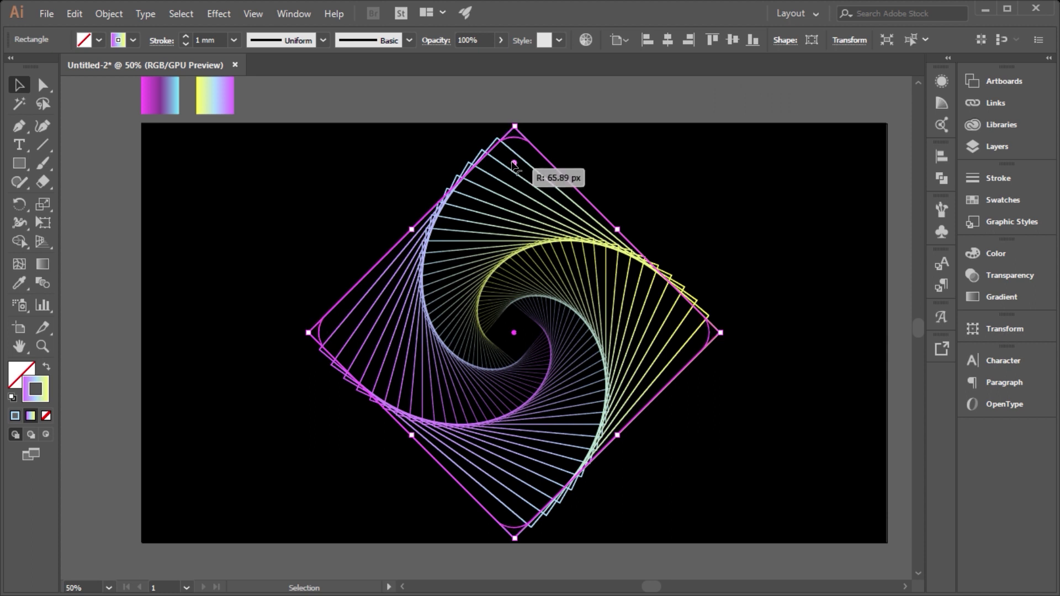
pyautogui.click(759, 199)
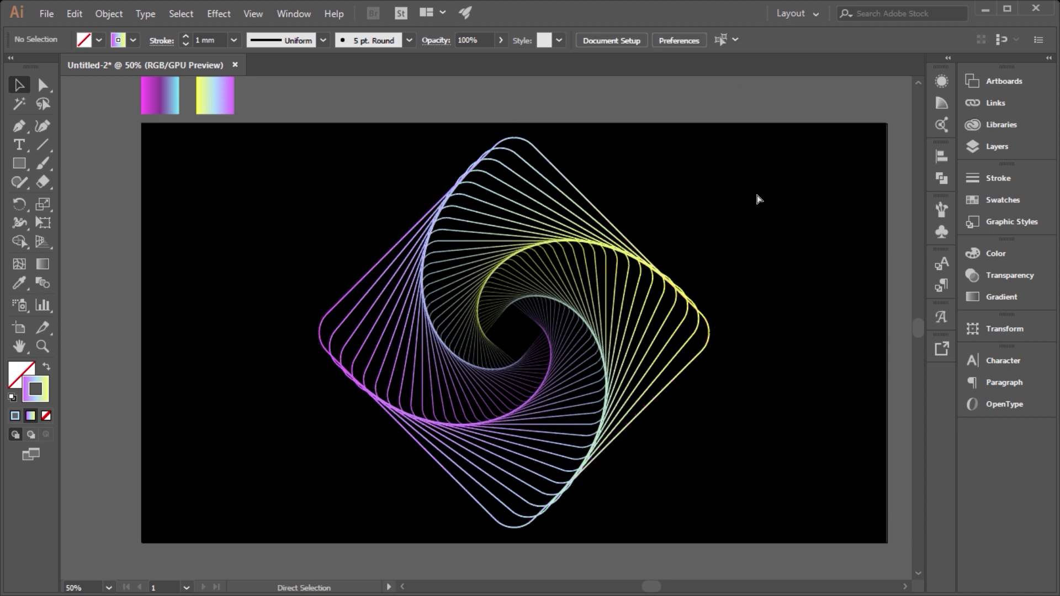
pyautogui.hotkey('ctrl', 'a')
pyautogui.moveTo(515, 145); pyautogui.dragTo(511, 182)
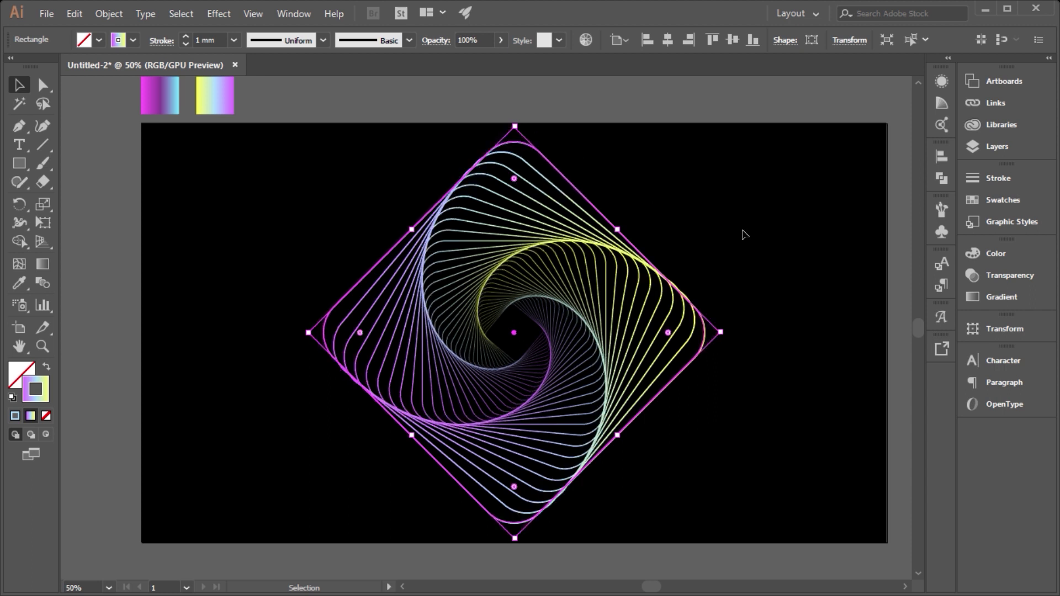
pyautogui.click(839, 282)
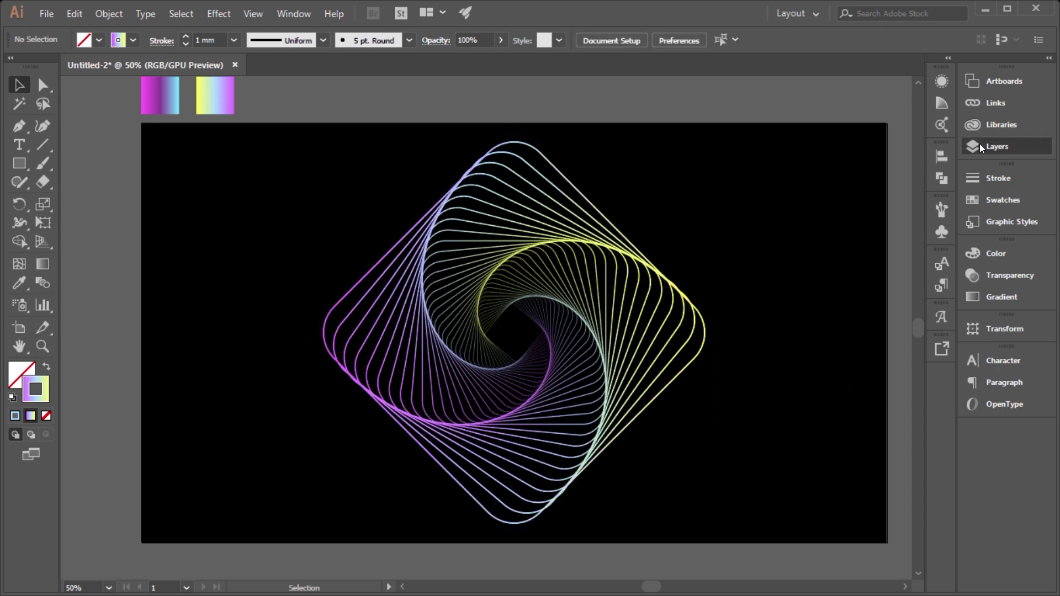
# Step: Hide the layer holding the two gradient swatches in the Layers panel
pyautogui.click(997, 146)
pyautogui.click(779, 140)
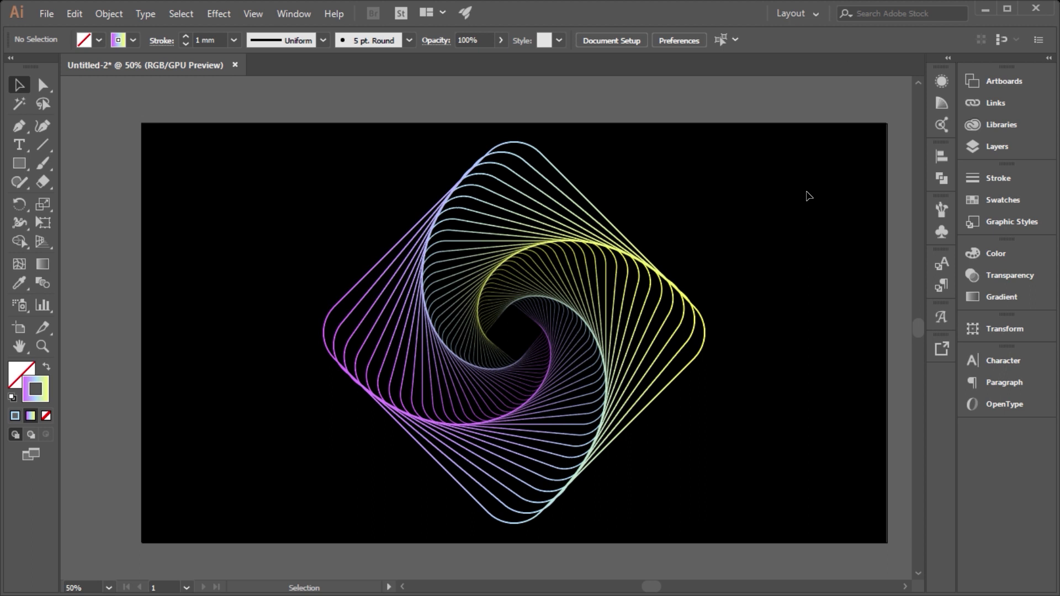
pyautogui.press('z')
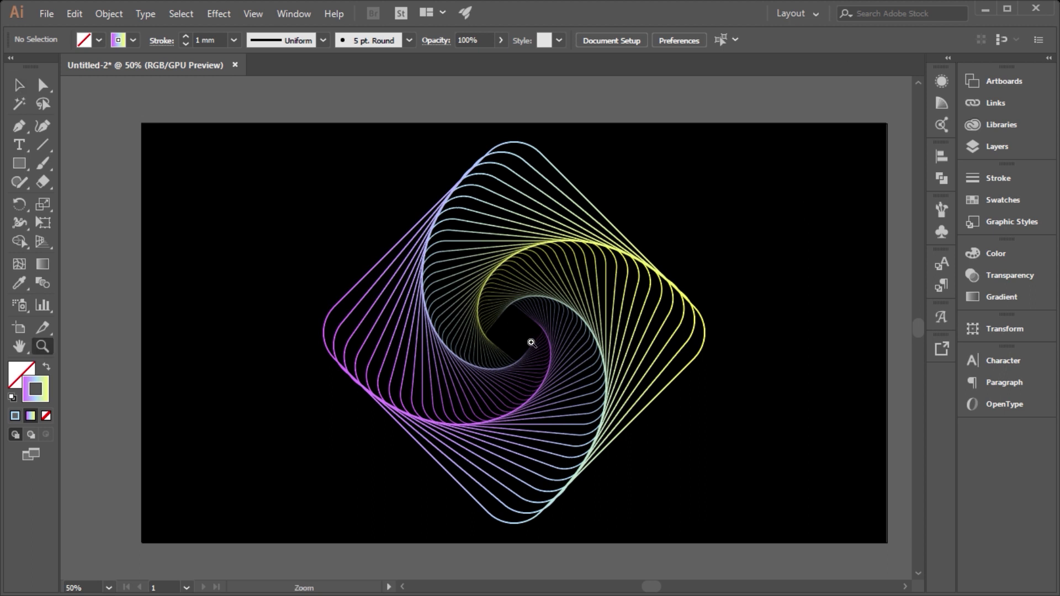
pyautogui.moveTo(532, 341); pyautogui.dragTo(515, 337)
pyautogui.scroll(-1, 580, 251)
pyautogui.scroll(-1, 585, 243)
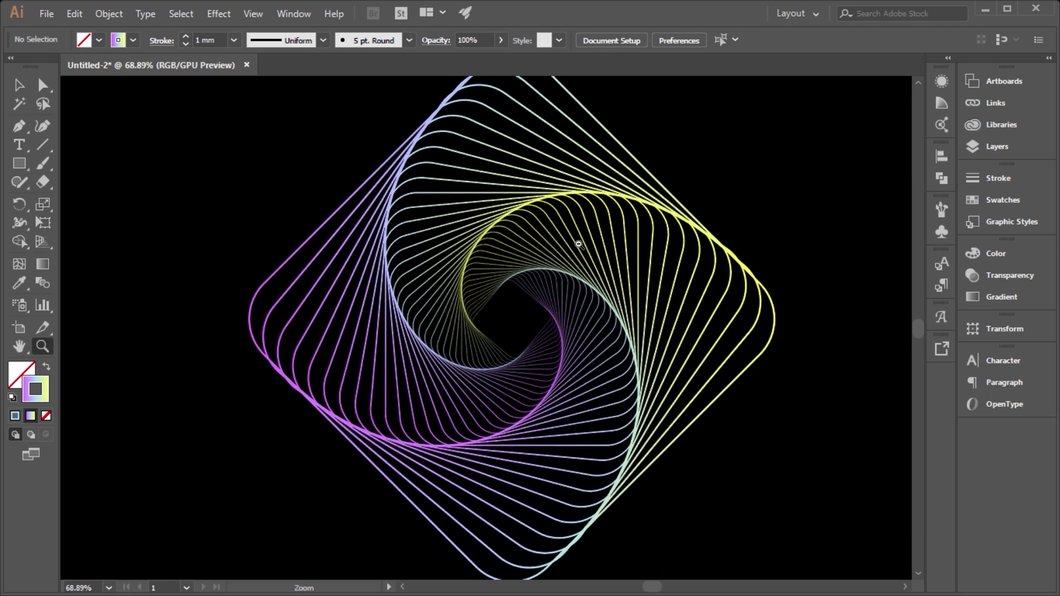
pyautogui.scroll(-1, 590, 232)
pyautogui.scroll(-10, 607, 213)
pyautogui.scroll(2, 686, 139)
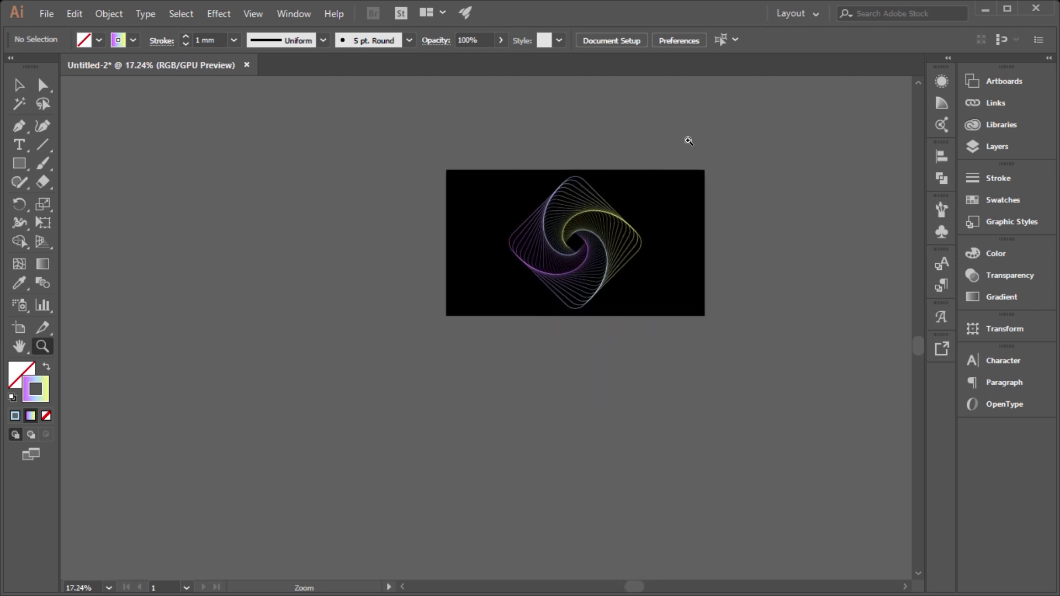
pyautogui.scroll(3, 589, 175)
pyautogui.scroll(4, 782, 144)
pyautogui.scroll(2, 717, 188)
pyautogui.scroll(2, 541, 293)
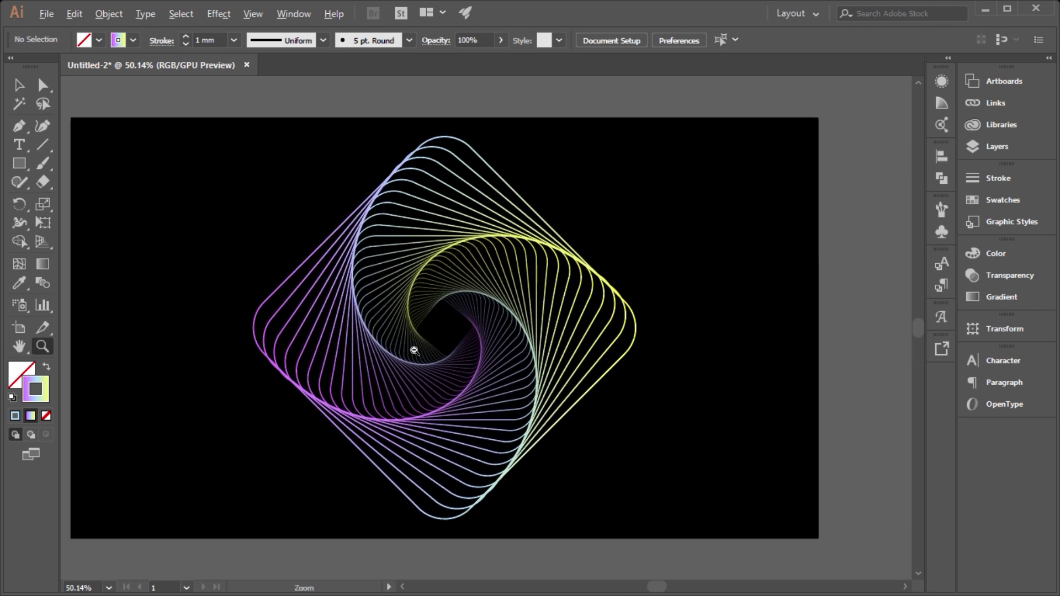
pyautogui.scroll(2, 419, 348)
pyautogui.scroll(-2, 592, 189)
pyautogui.scroll(1, 526, 243)
pyautogui.scroll(-2, 525, 243)
pyautogui.scroll(1, 526, 243)
pyautogui.scroll(2, 525, 243)
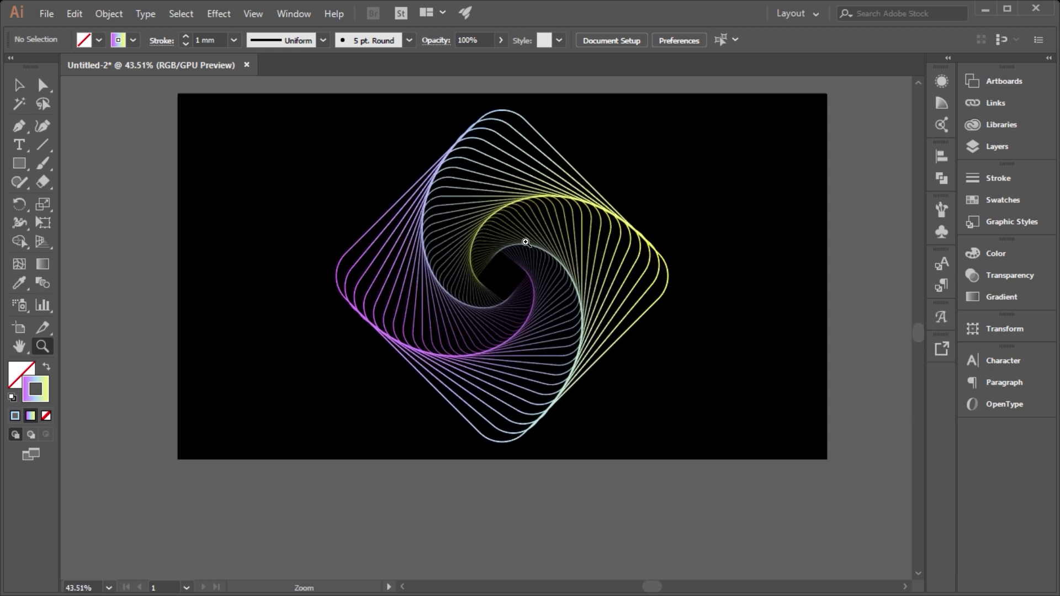
pyautogui.scroll(2, 526, 243)
pyautogui.moveTo(542, 206); pyautogui.dragTo(534, 244)
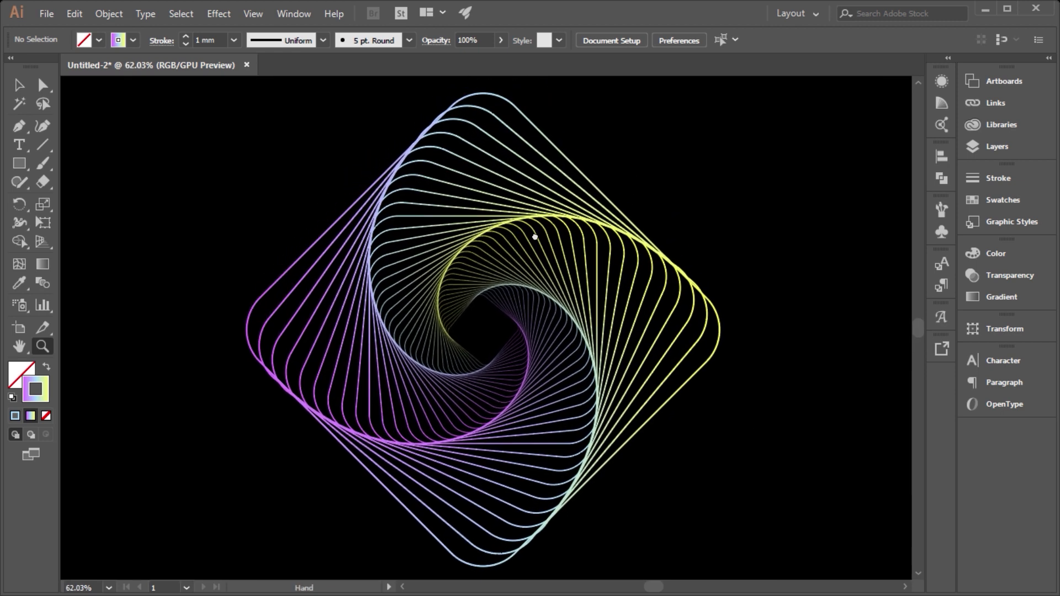
pyautogui.press('v')
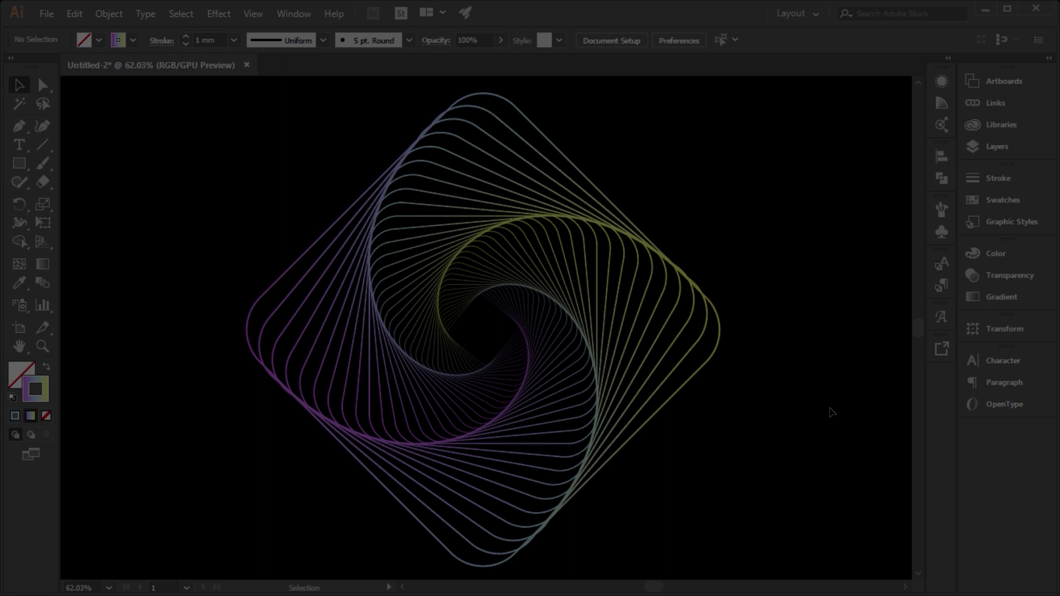